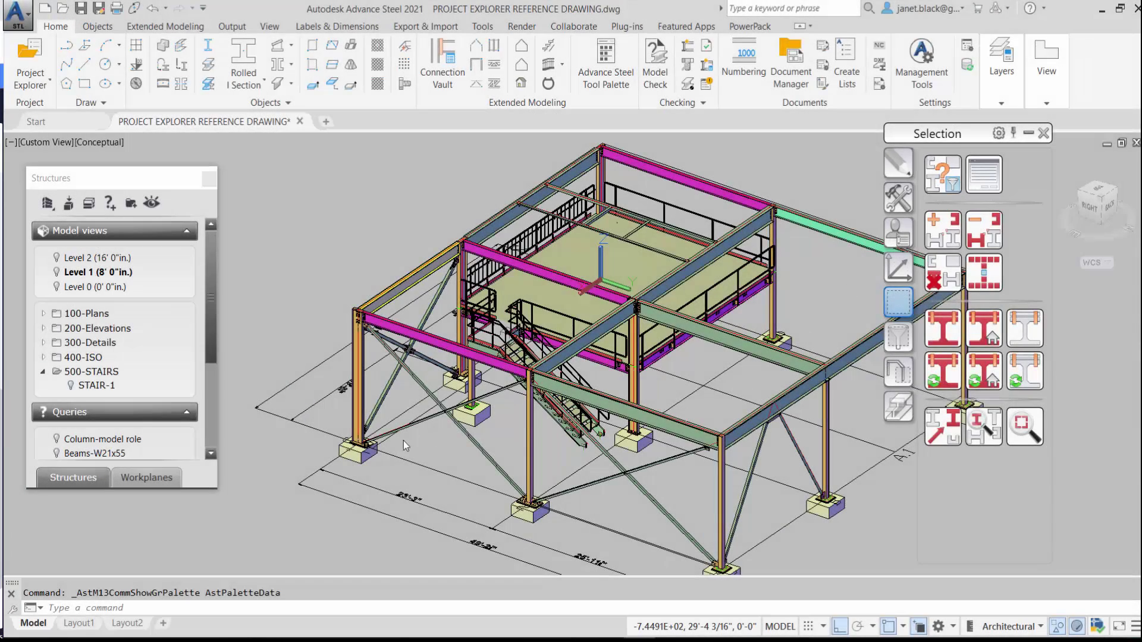
Step: Preview the Column-Model and Beams-W21x55 queries in turn, then switch both previews off
{"action": "left_click", "coordinate": [58, 440]}
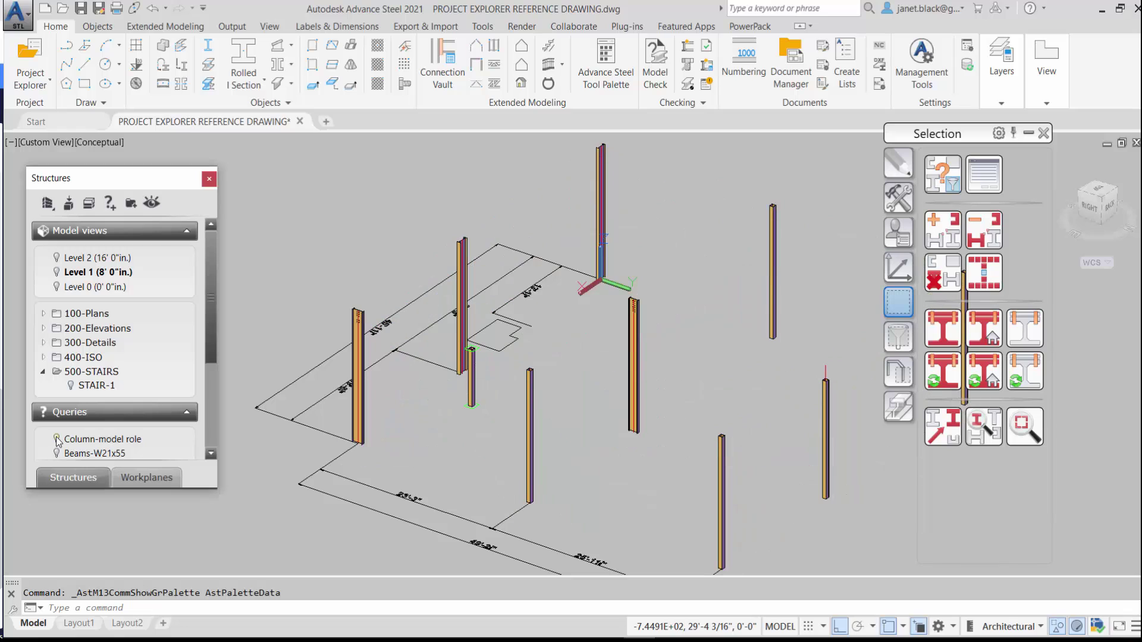
{"action": "left_click", "coordinate": [57, 440]}
{"action": "left_click", "coordinate": [58, 454]}
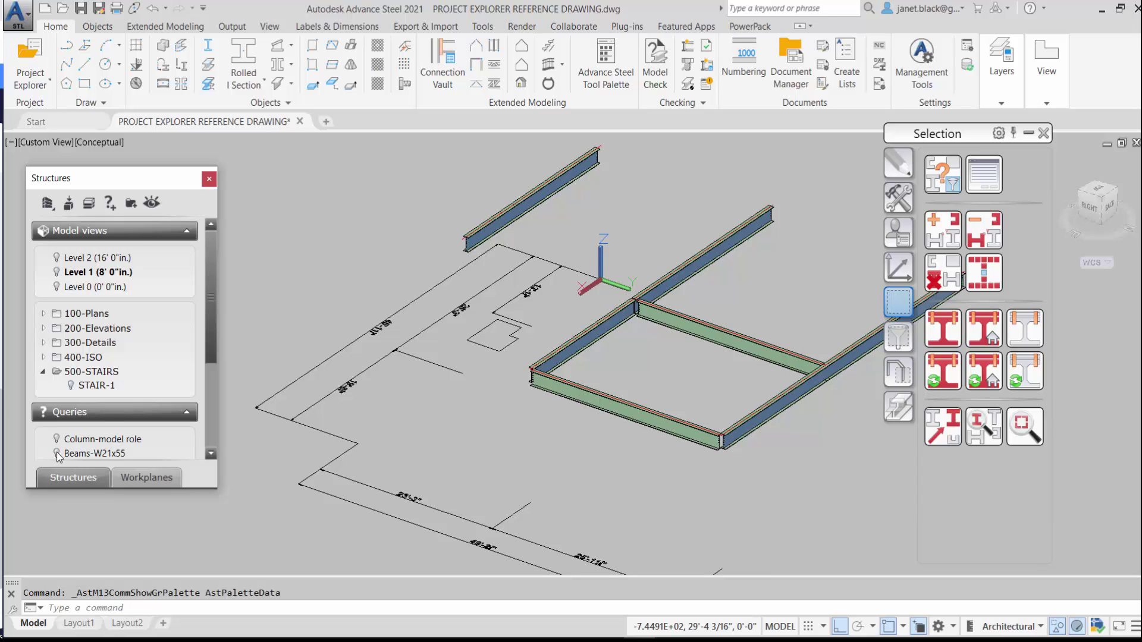
{"action": "left_click", "coordinate": [57, 454]}
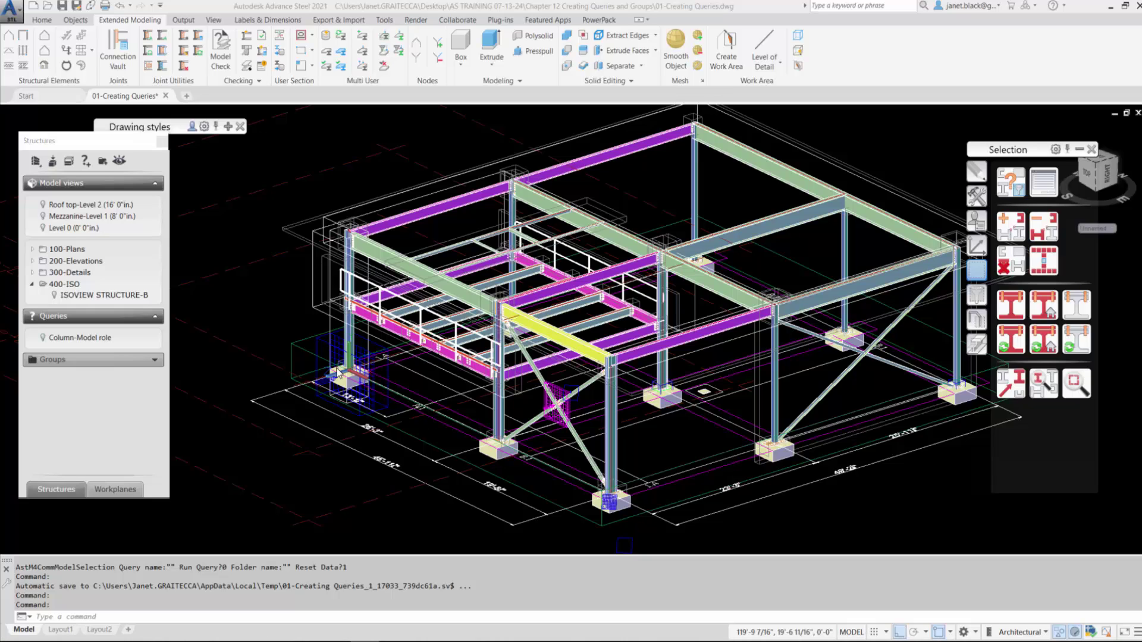
Step: Start a new query set to search the complete model instead of the marked set
{"action": "left_click", "coordinate": [86, 161]}
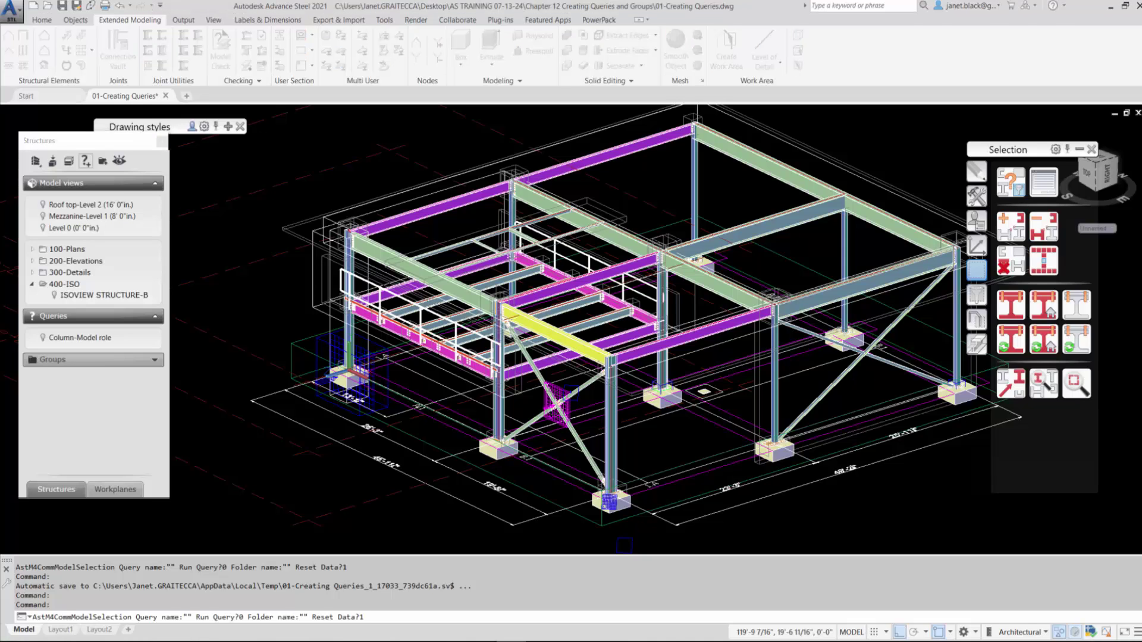
{"action": "left_click_drag", "start_coordinate": [1141, 191], "coordinate": [422, 173]}
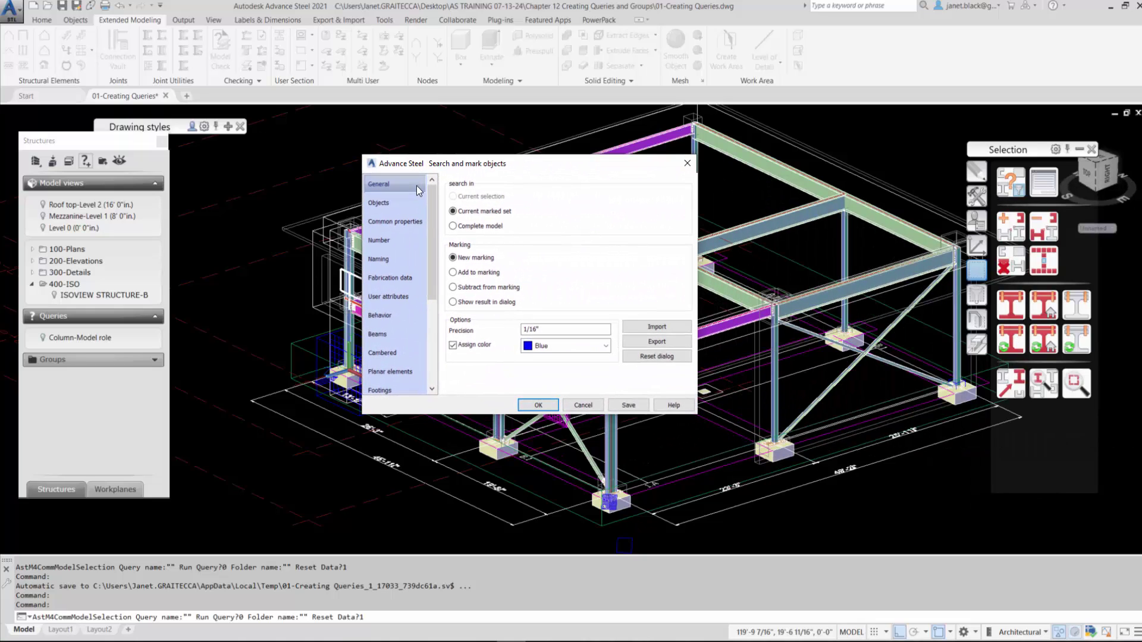
{"action": "left_click", "coordinate": [419, 191]}
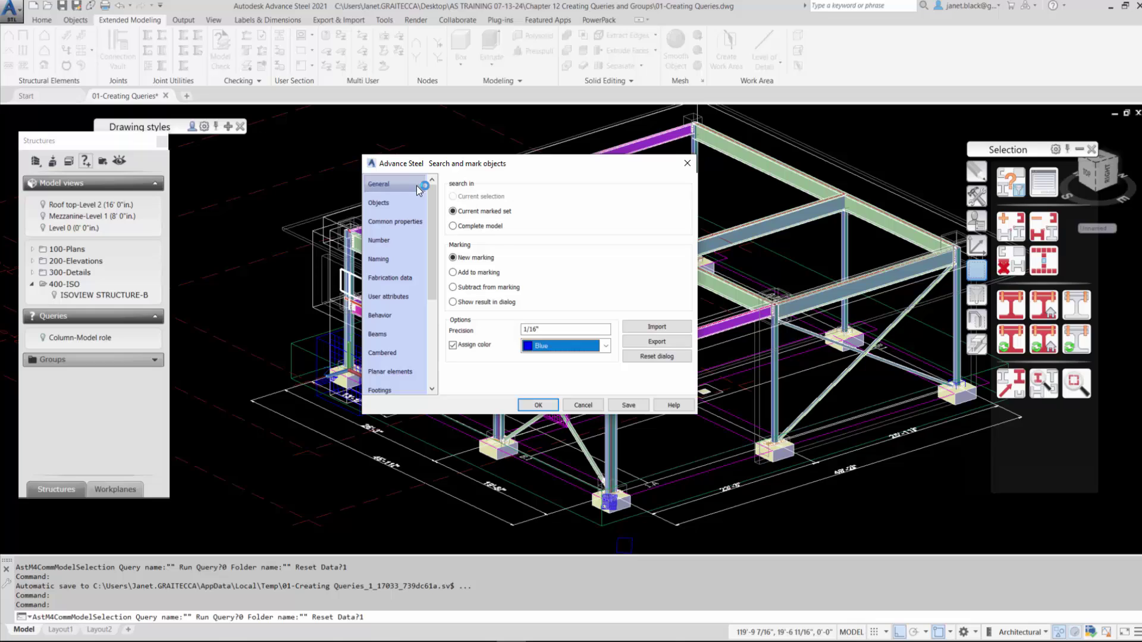
{"action": "left_click", "coordinate": [453, 227]}
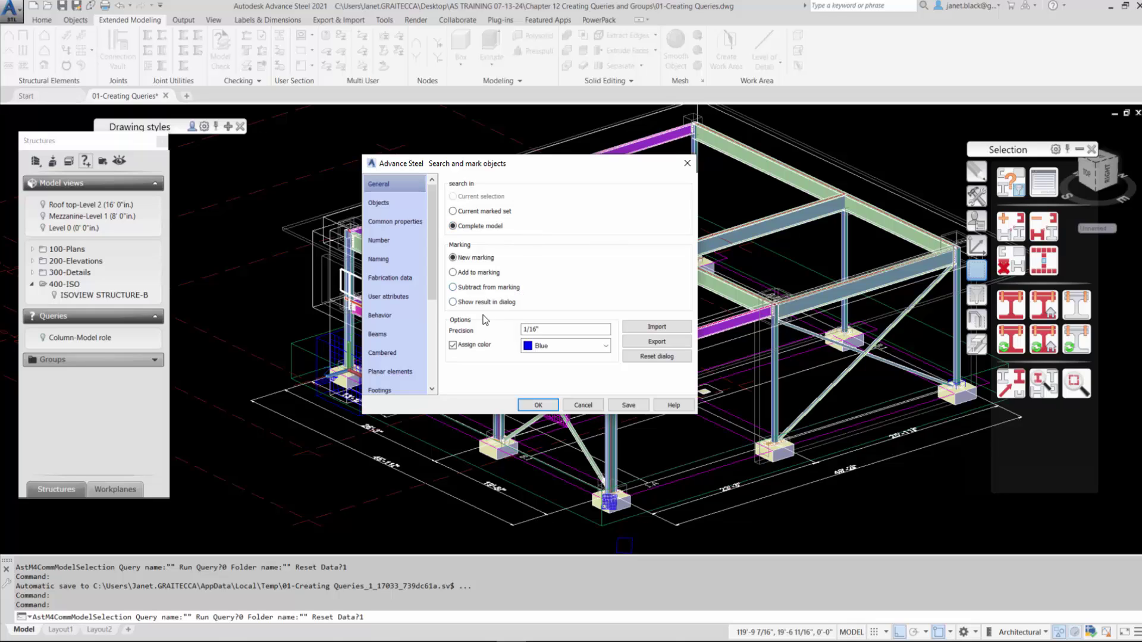
Step: Keep Assign color on and mark found objects in Cyan
{"action": "left_click", "coordinate": [453, 345]}
{"action": "left_click", "coordinate": [453, 345]}
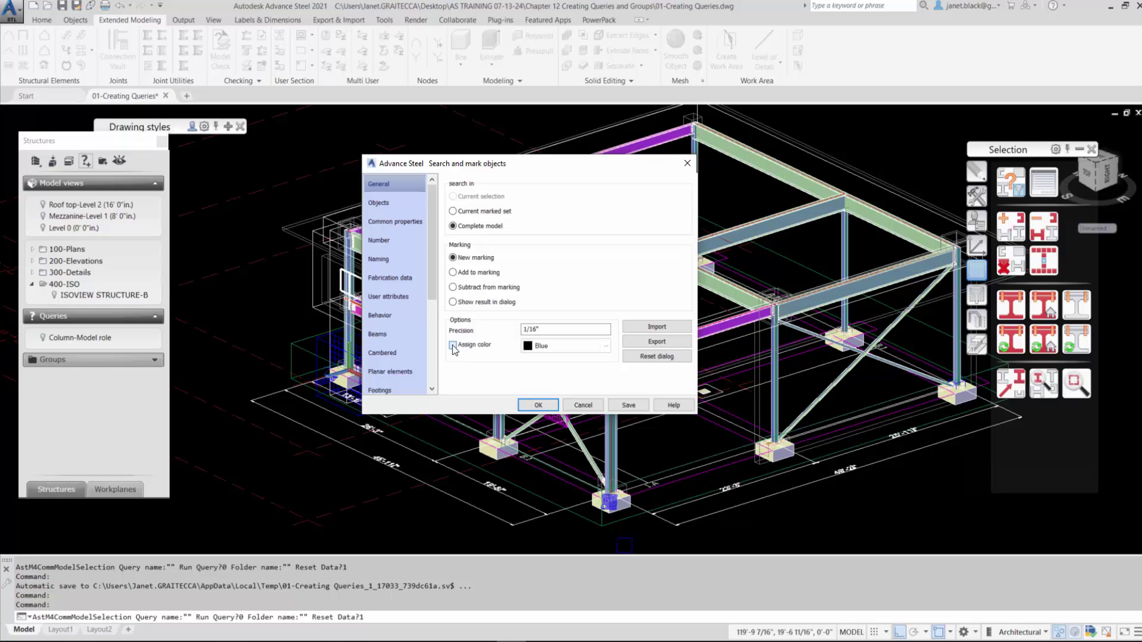
{"action": "left_click", "coordinate": [607, 346]}
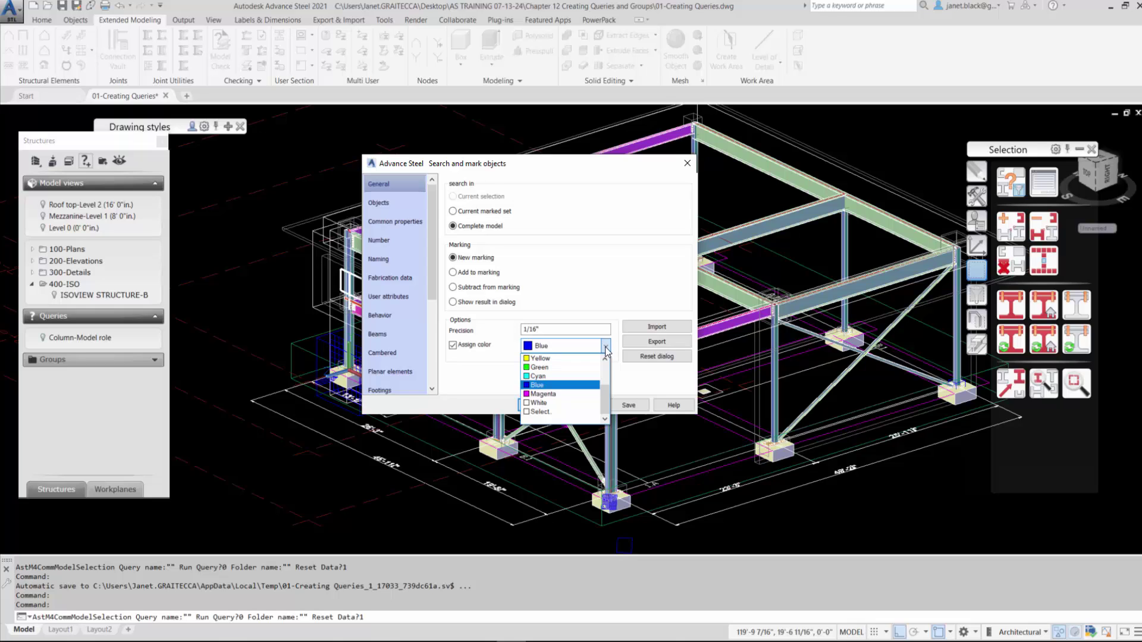
{"action": "left_click", "coordinate": [582, 368]}
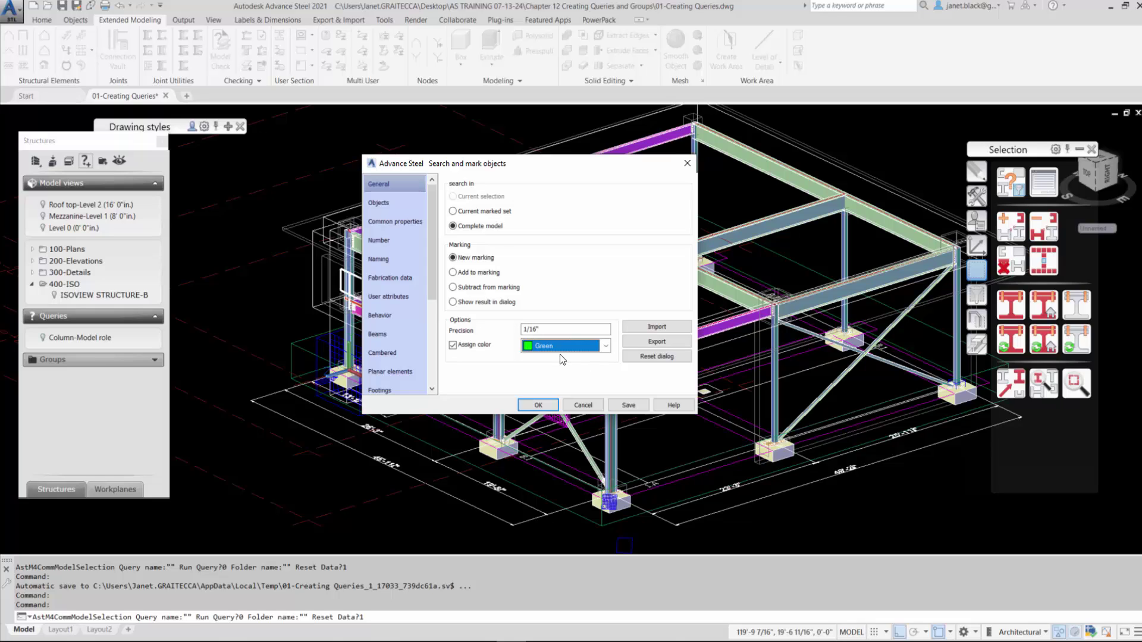
{"action": "left_click", "coordinate": [606, 346]}
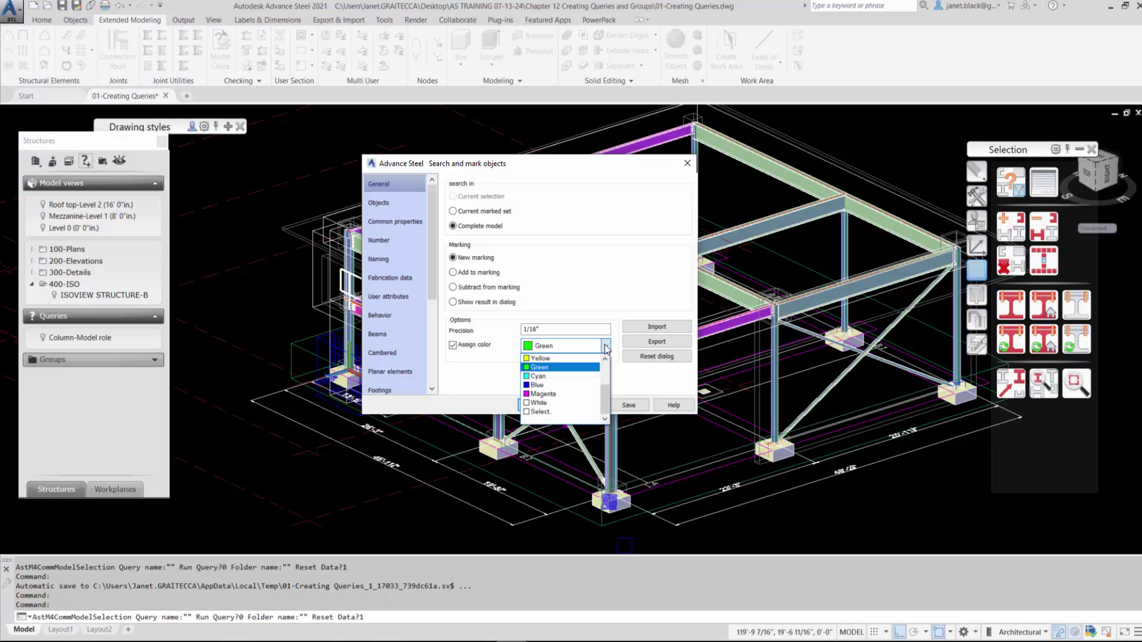
{"action": "left_click", "coordinate": [592, 377]}
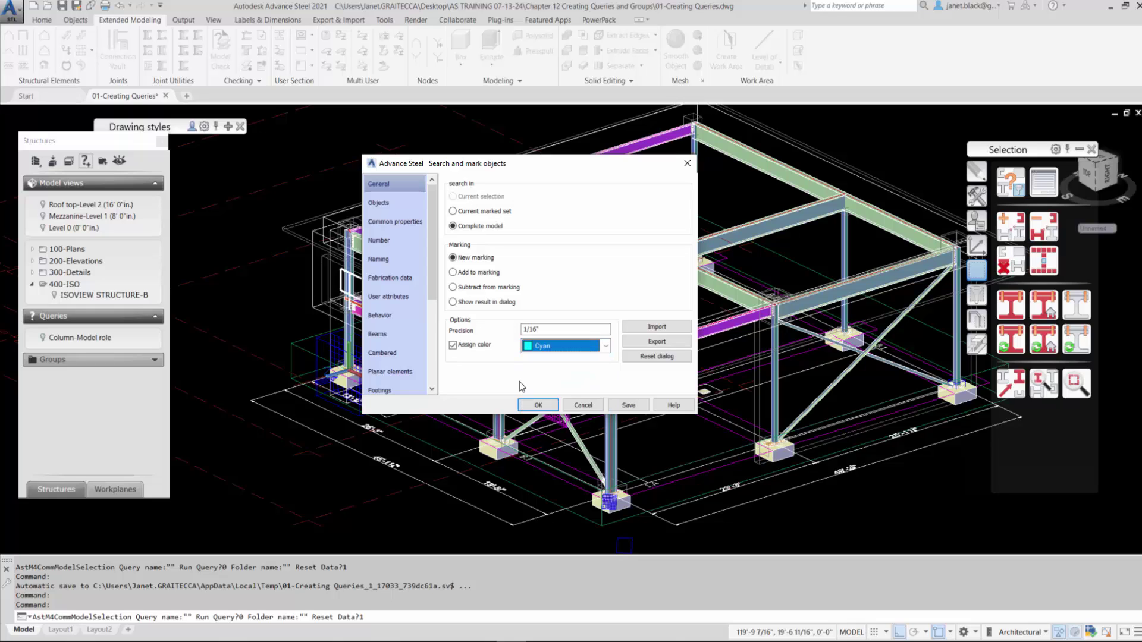
{"action": "left_click", "coordinate": [389, 202]}
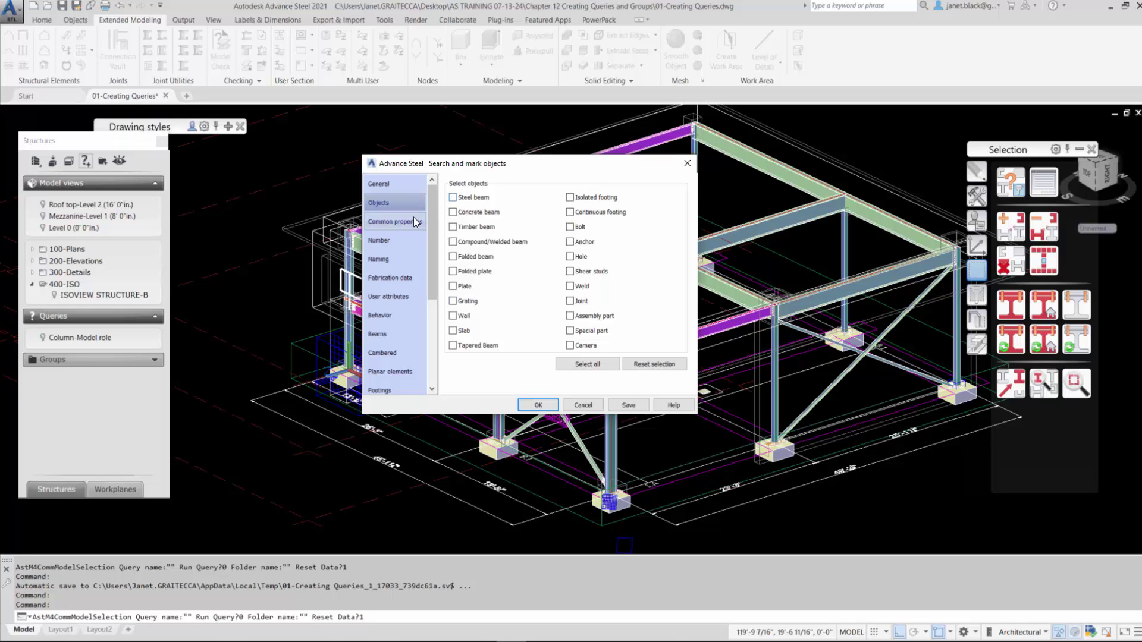
Step: Filter the search to Steel beam objects with section profile AISC 14.1 W21x55
{"action": "left_click", "coordinate": [454, 198]}
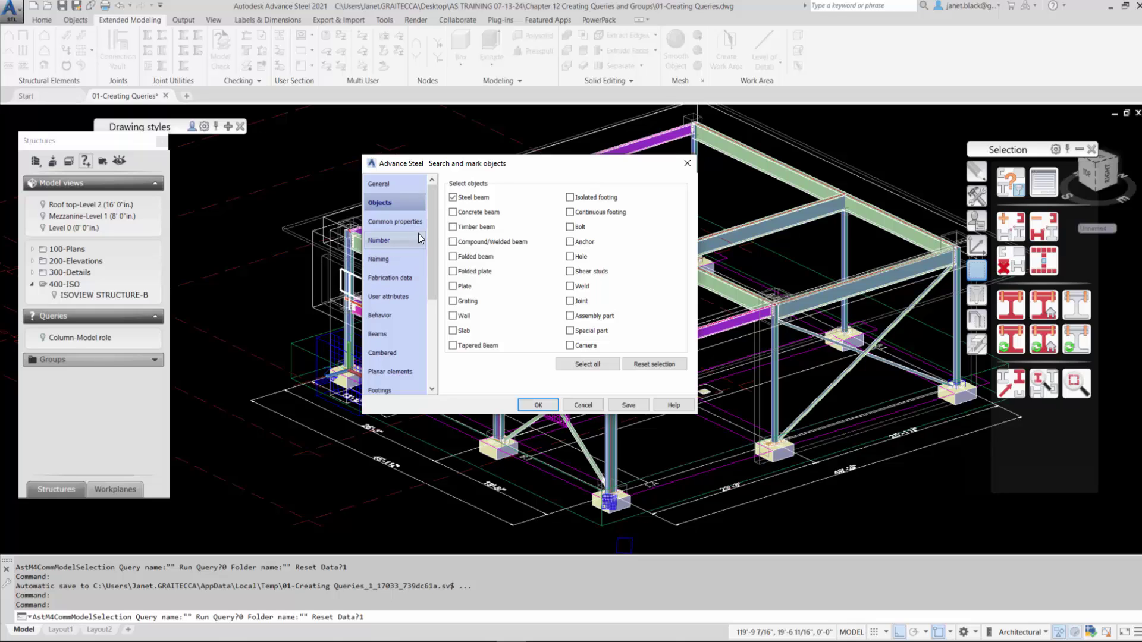
{"action": "left_click_drag", "start_coordinate": [430, 249], "coordinate": [430, 273]}
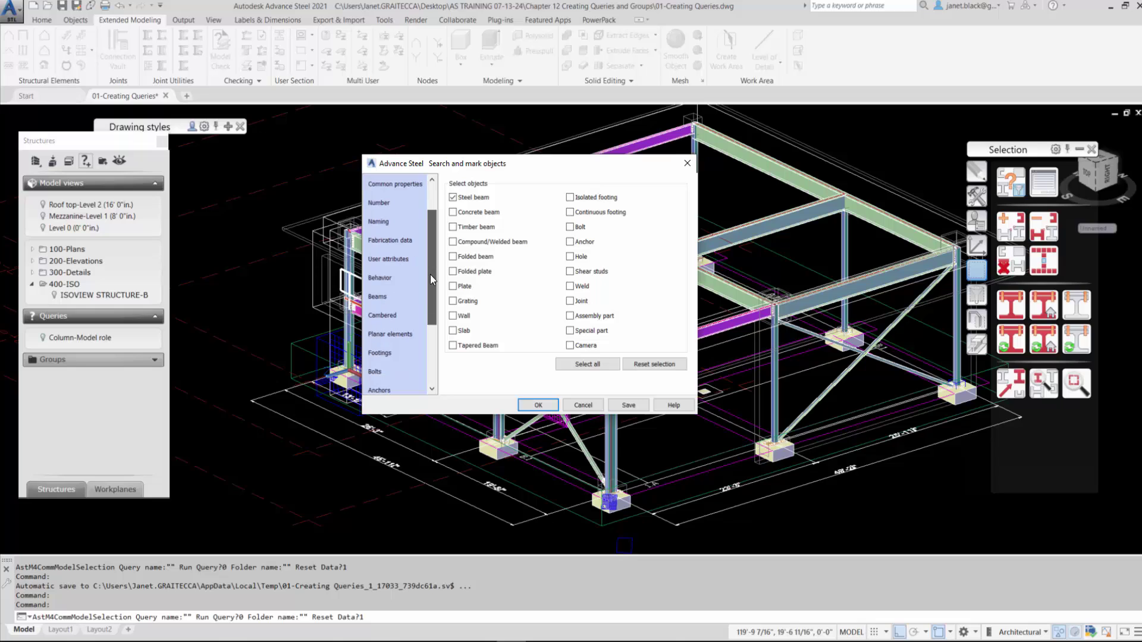
{"action": "left_click", "coordinate": [395, 297]}
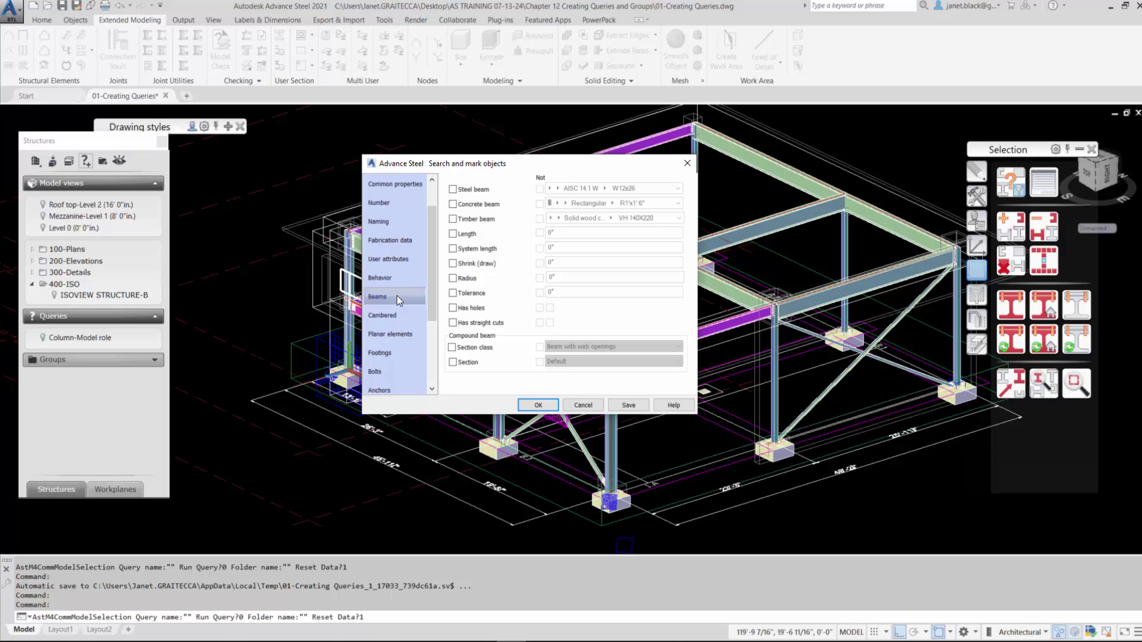
{"action": "left_click", "coordinate": [452, 189]}
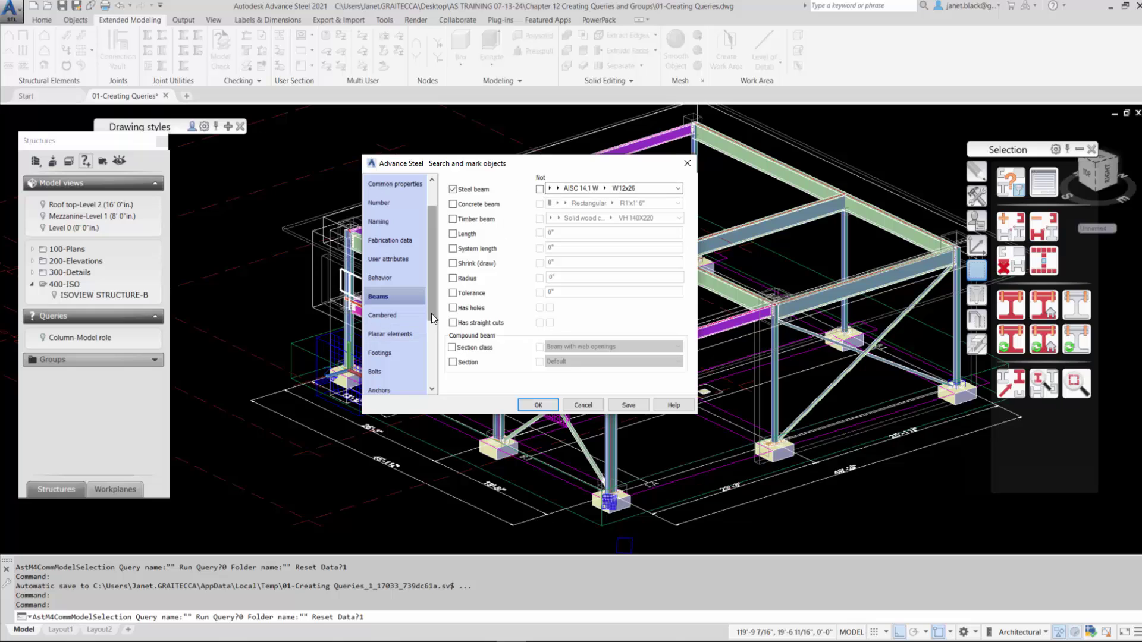
{"action": "left_click_drag", "start_coordinate": [430, 313], "coordinate": [455, 319]}
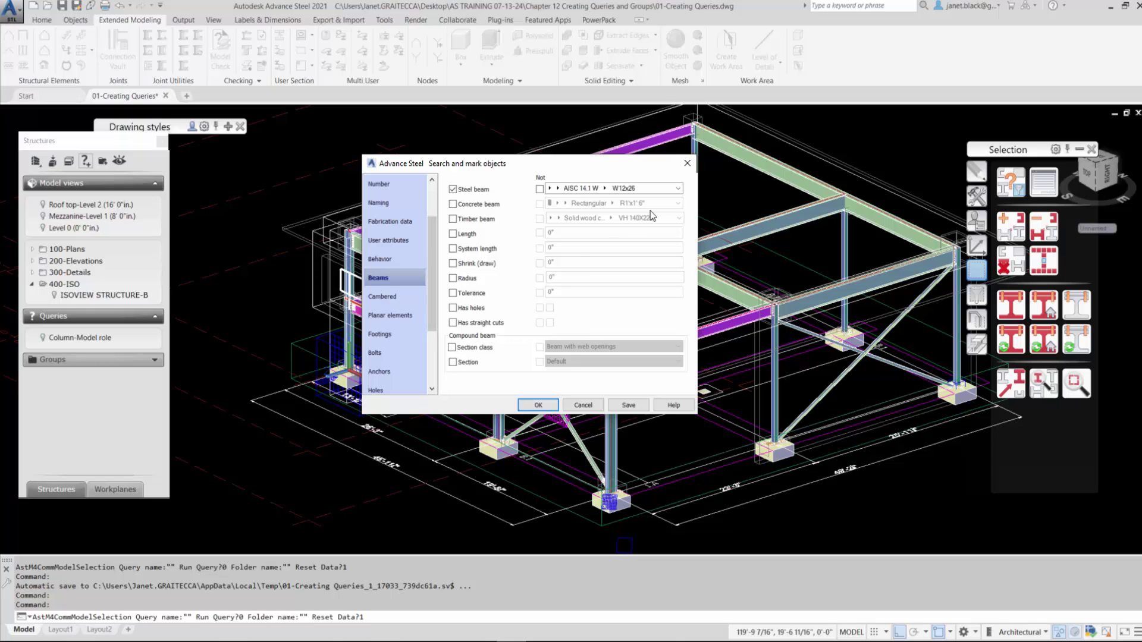
{"action": "left_click", "coordinate": [605, 189]}
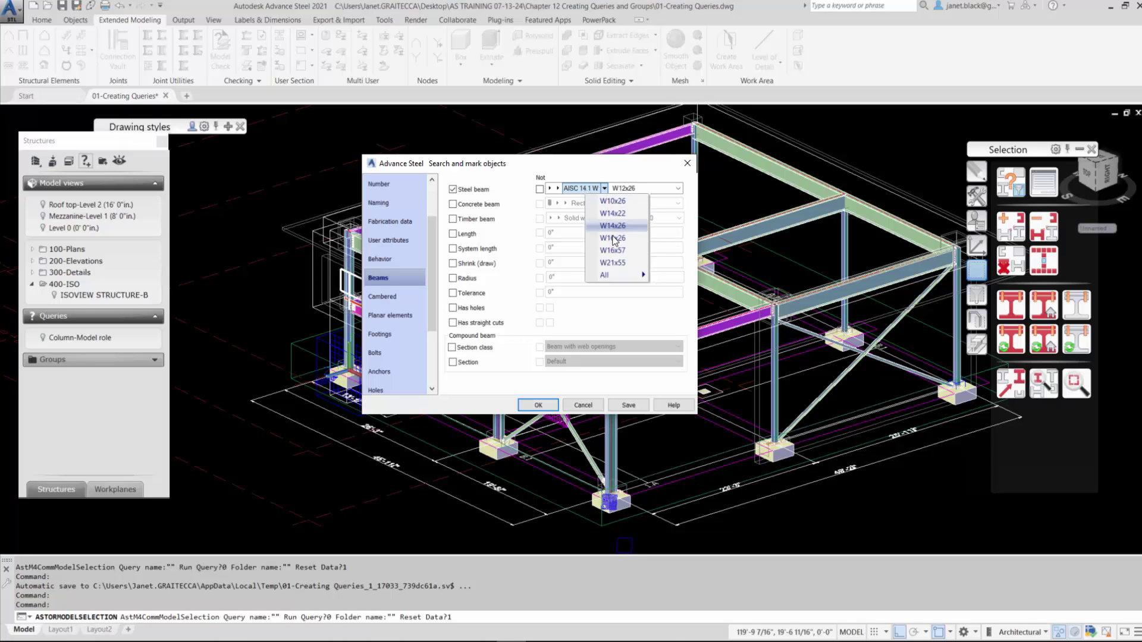
{"action": "left_click", "coordinate": [615, 264]}
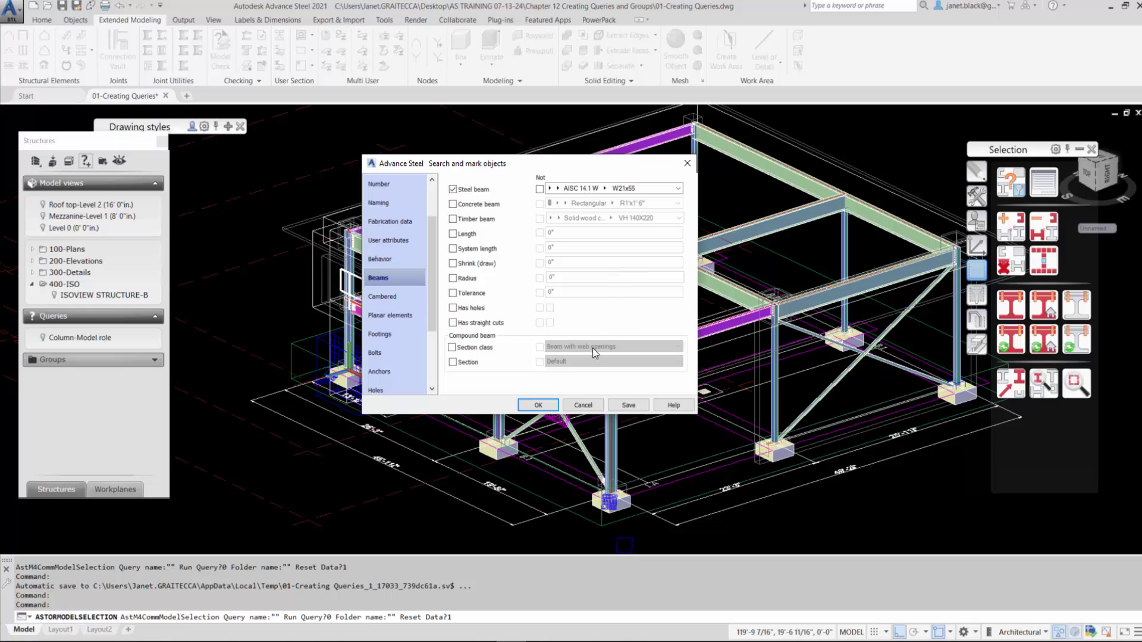
Step: Save the search as query 'Beams-W21X55' and run it to mark the matching beams
{"action": "left_click", "coordinate": [630, 406]}
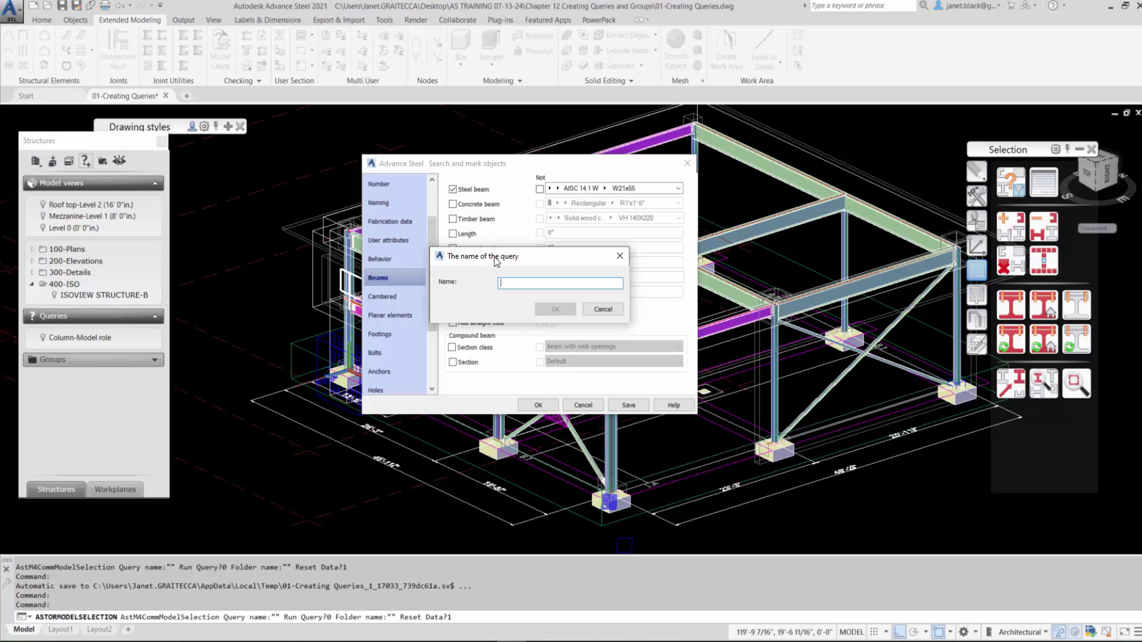
{"action": "type", "text": "Beams-"}
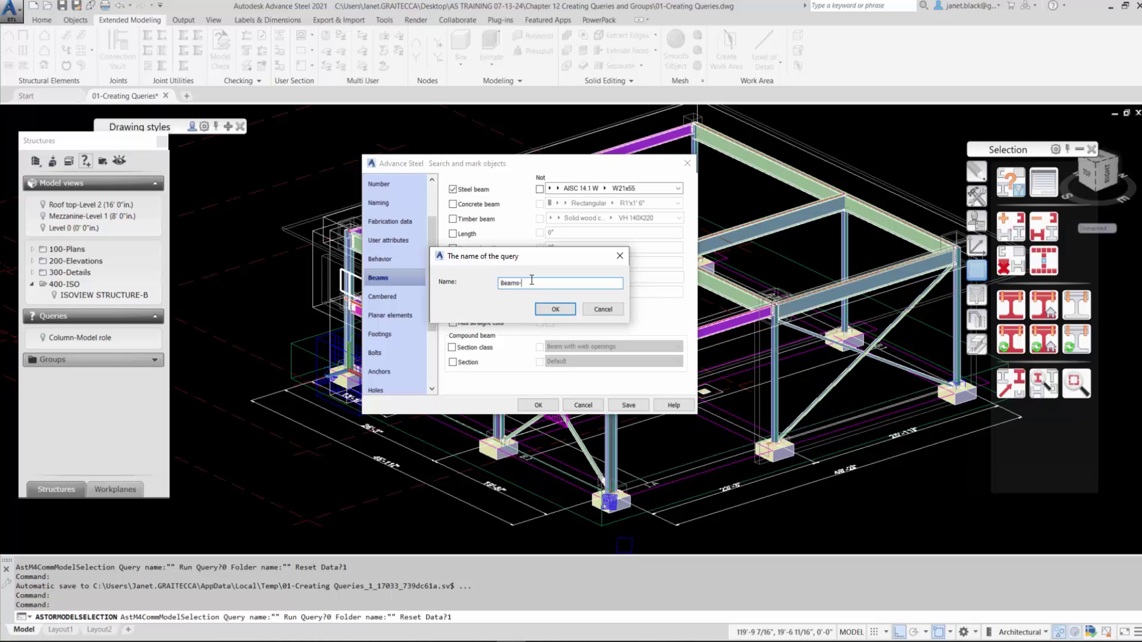
{"action": "type", "text": "W21X55"}
{"action": "left_click", "coordinate": [555, 309]}
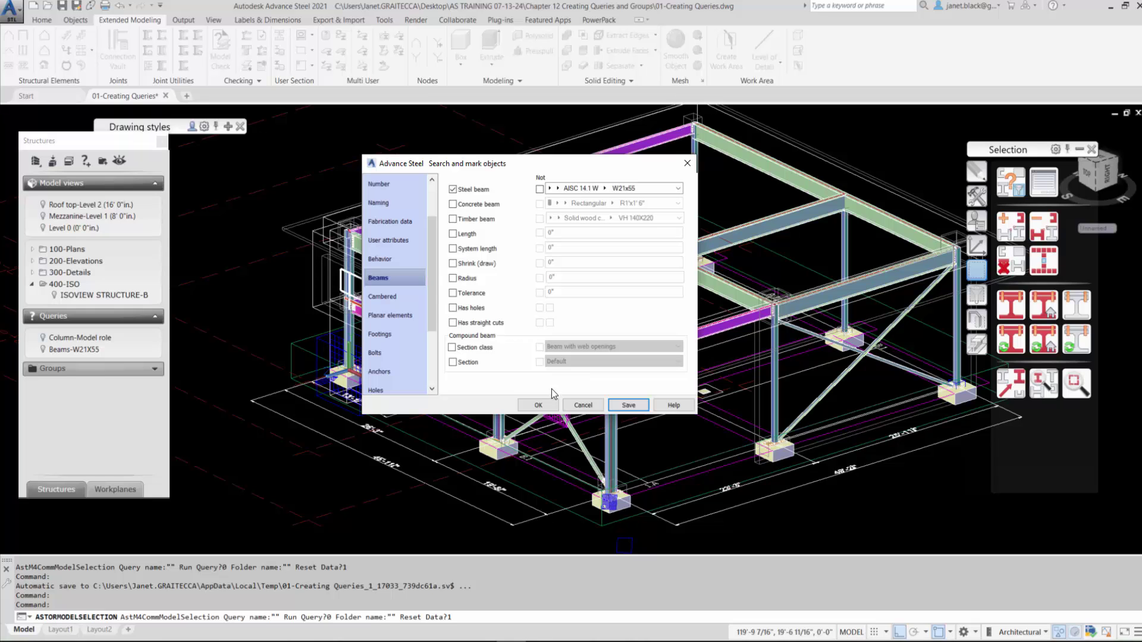
{"action": "left_click", "coordinate": [548, 405]}
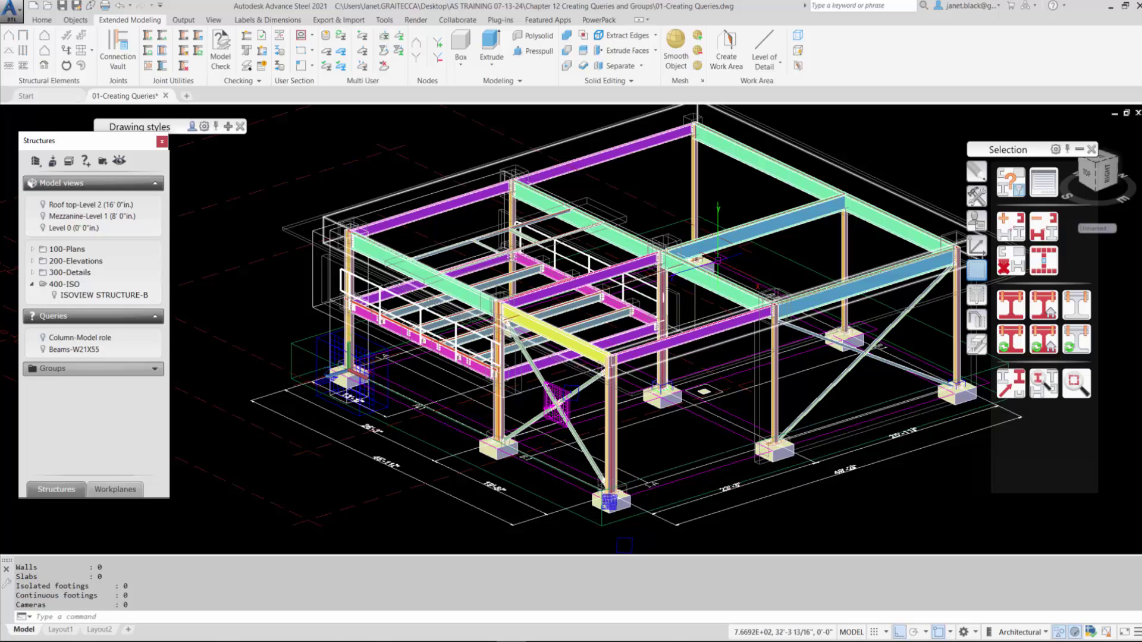
Step: Select all six marked W21x55 beams with Select all marked objects
{"action": "mouse_move", "coordinate": [736, 239]}
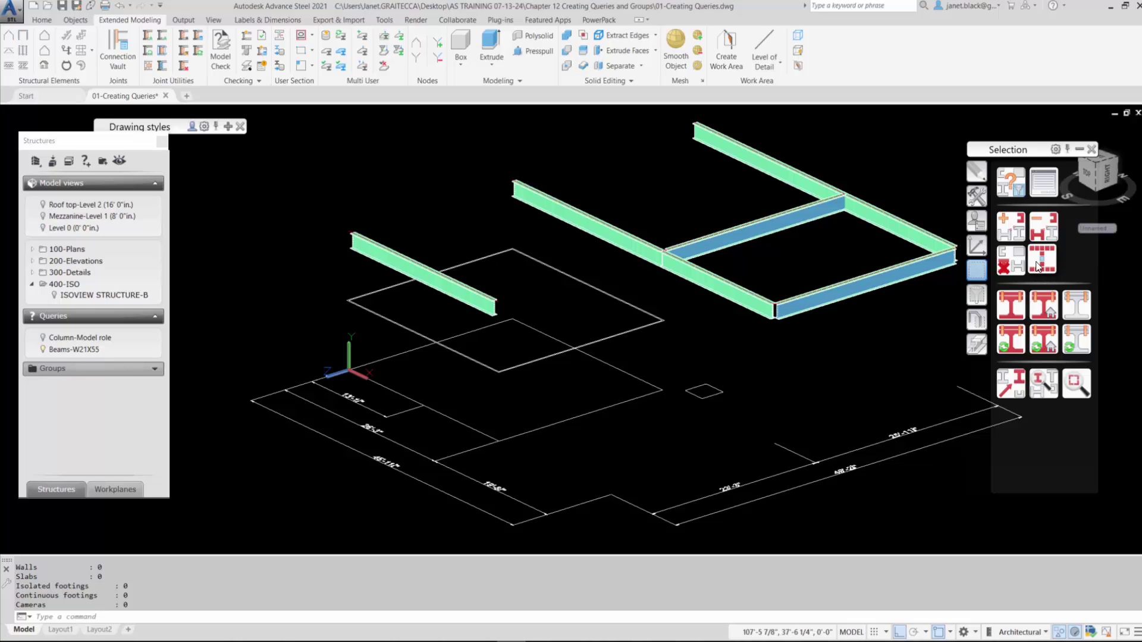
{"action": "left_click", "coordinate": [1039, 267]}
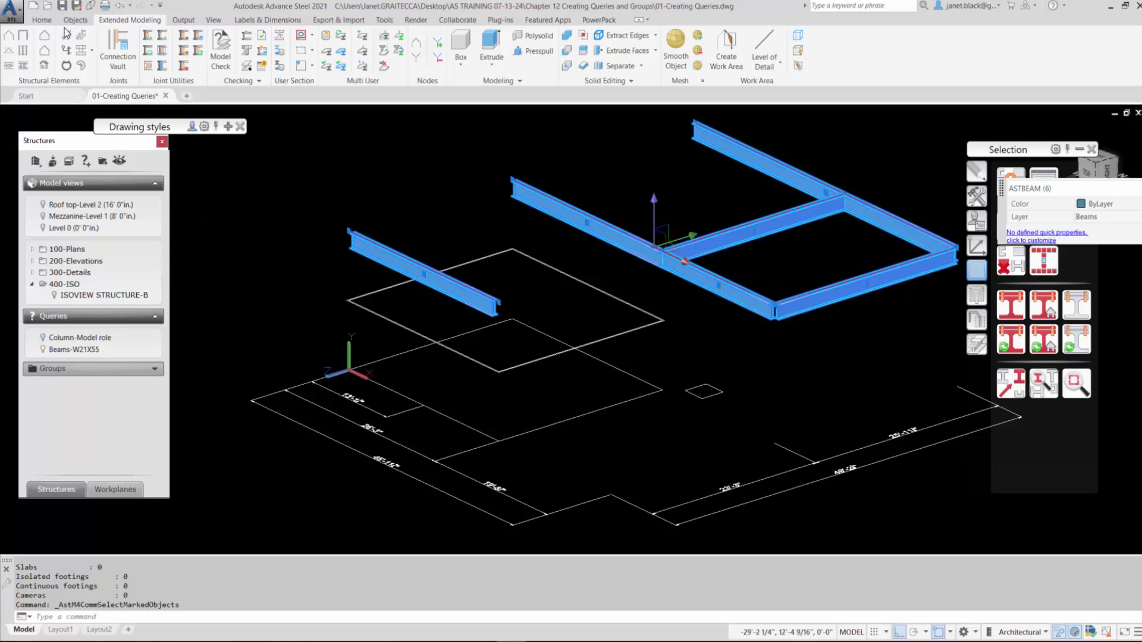
Step: Number the selected beams with the single-part start number changed from 1000 to 1
{"action": "left_click", "coordinate": [183, 24]}
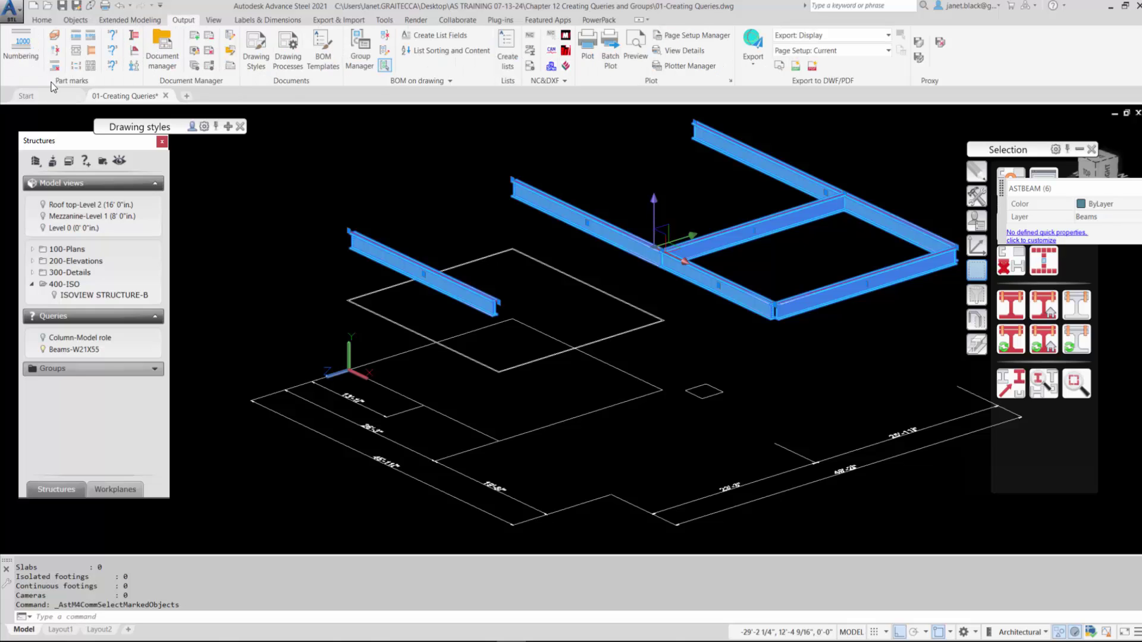
{"action": "left_click", "coordinate": [23, 51]}
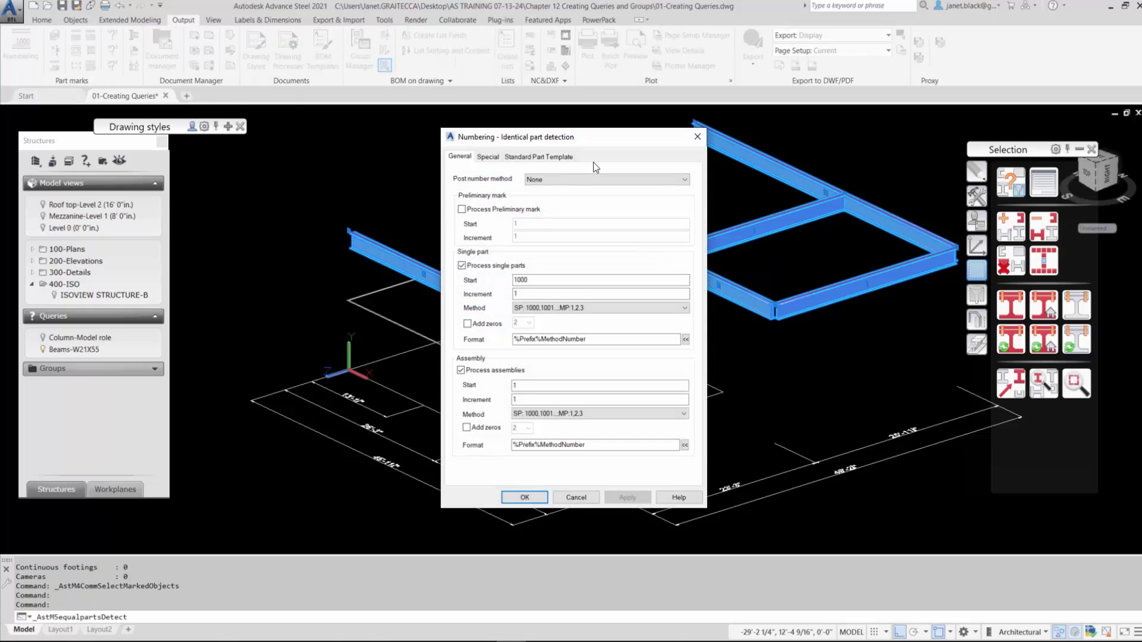
{"action": "left_click_drag", "start_coordinate": [609, 141], "coordinate": [547, 132]}
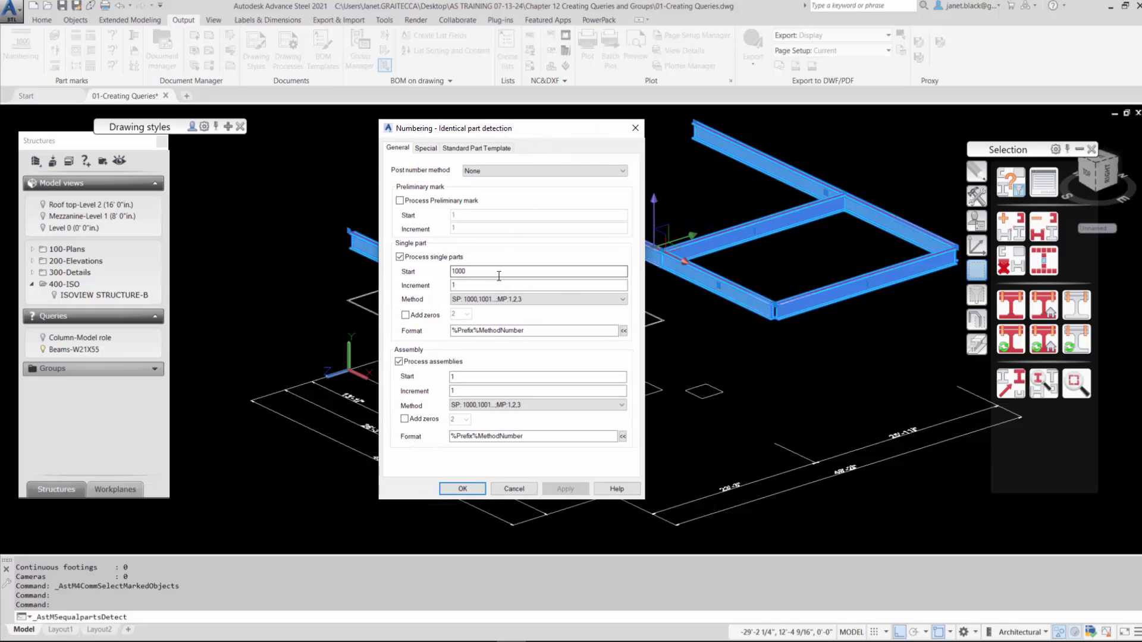
{"action": "left_click_drag", "start_coordinate": [464, 270], "coordinate": [433, 266]}
{"action": "type", "text": "1"}
{"action": "left_click", "coordinate": [574, 493]}
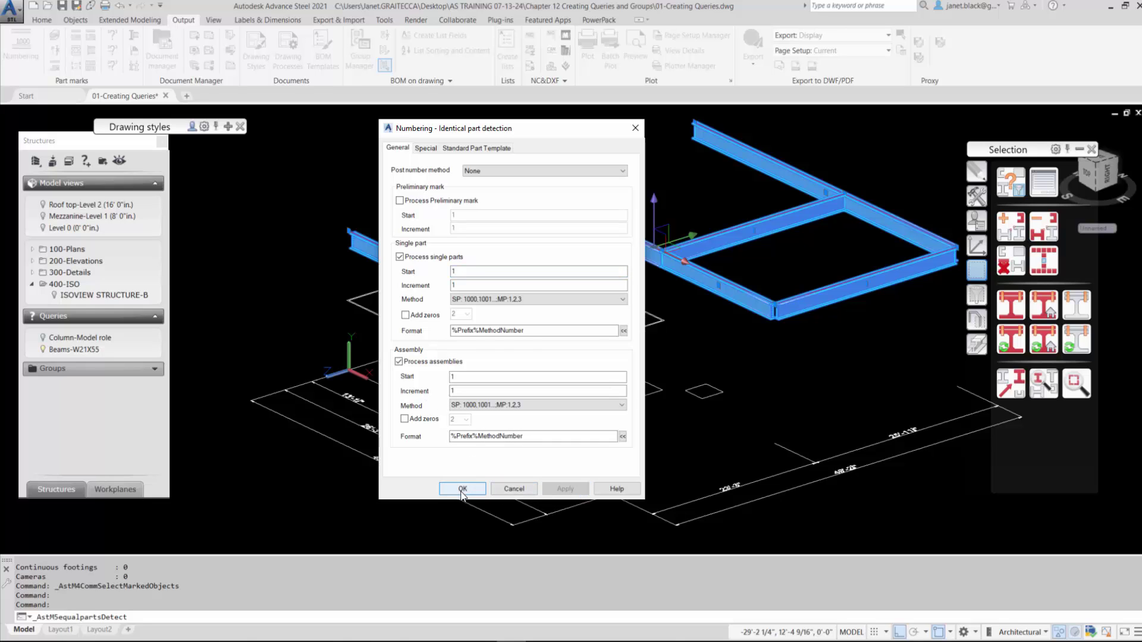
{"action": "left_click", "coordinate": [462, 492]}
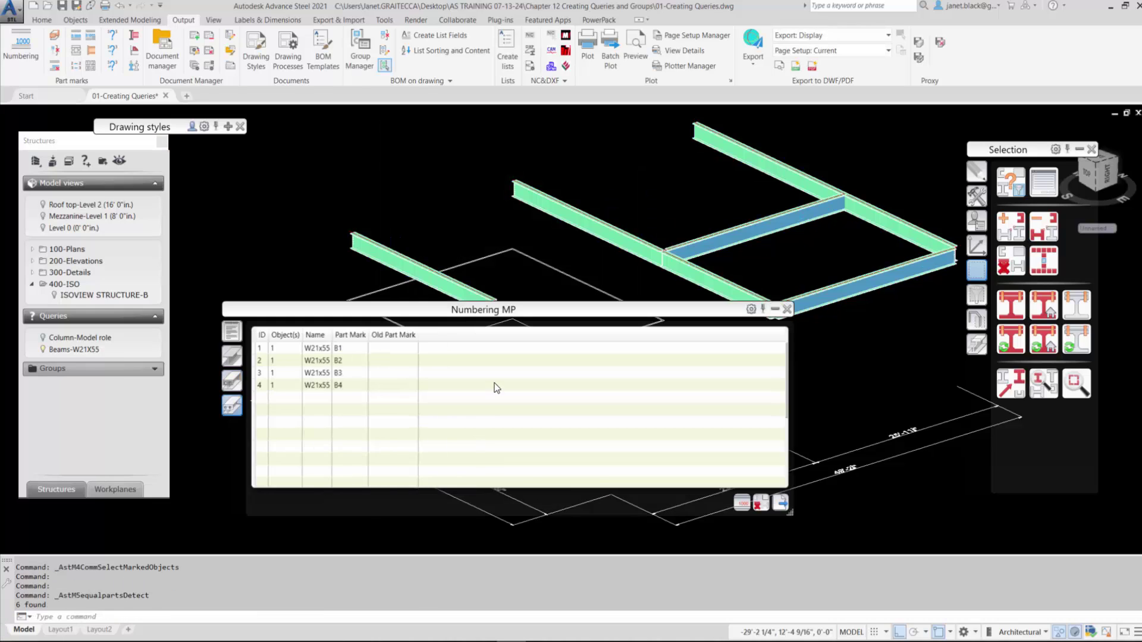
Step: Check assemblies B1–B4 and single parts b1–b6 in the numbering results, then close them
{"action": "left_click", "coordinate": [258, 349]}
{"action": "left_click", "coordinate": [257, 360]}
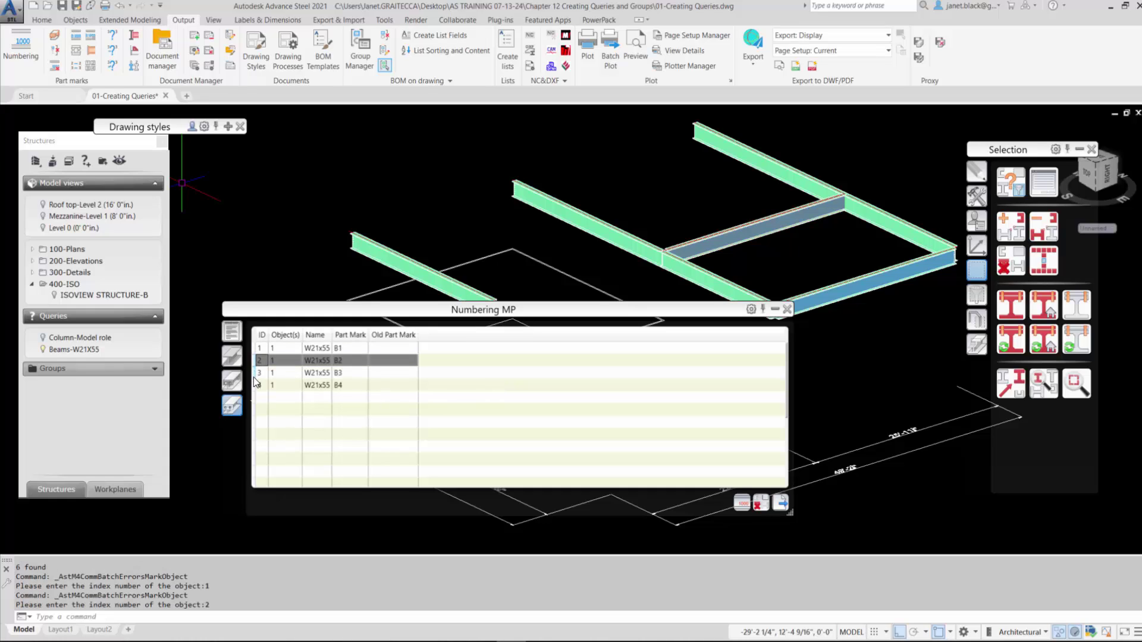
{"action": "left_click", "coordinate": [254, 376]}
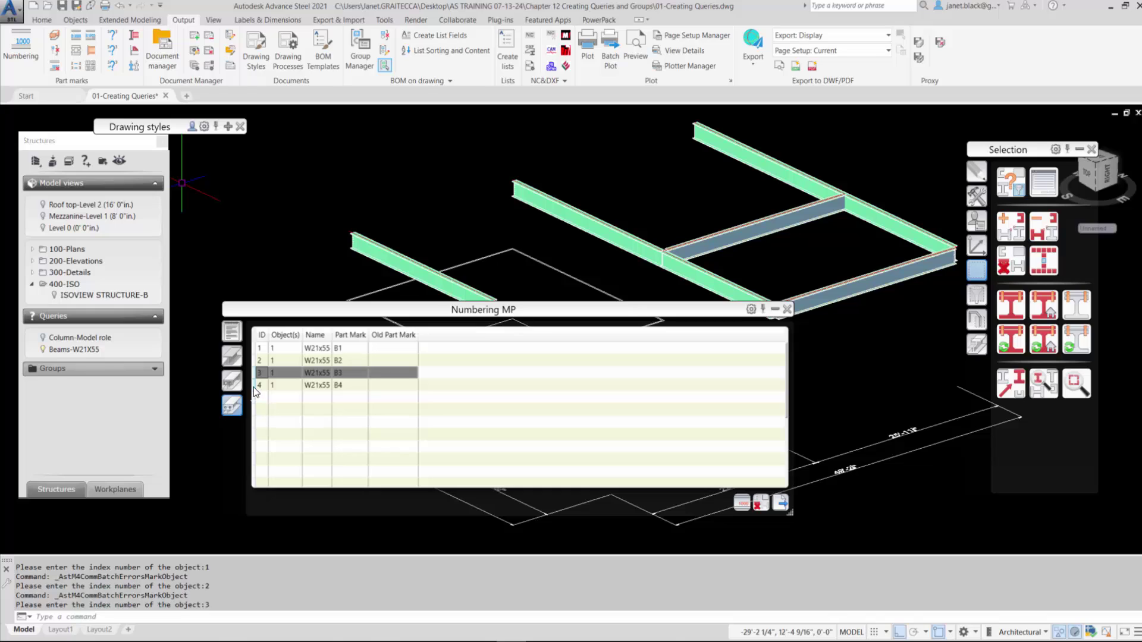
{"action": "left_click", "coordinate": [254, 386]}
{"action": "left_click", "coordinate": [233, 381]}
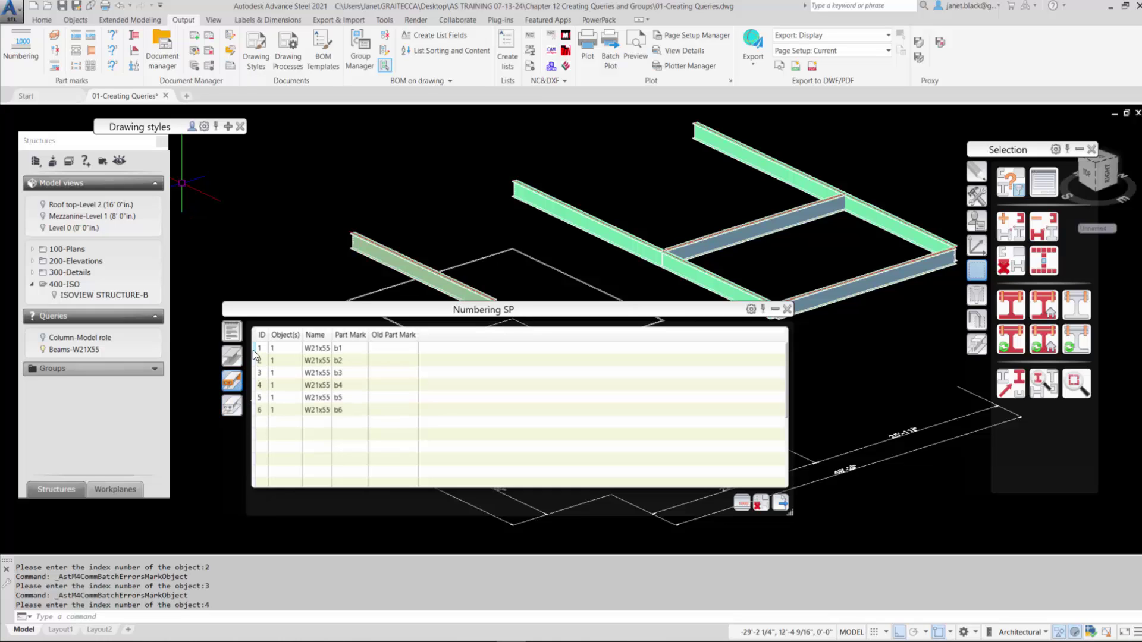
{"action": "left_click", "coordinate": [256, 348]}
{"action": "left_click", "coordinate": [254, 360]}
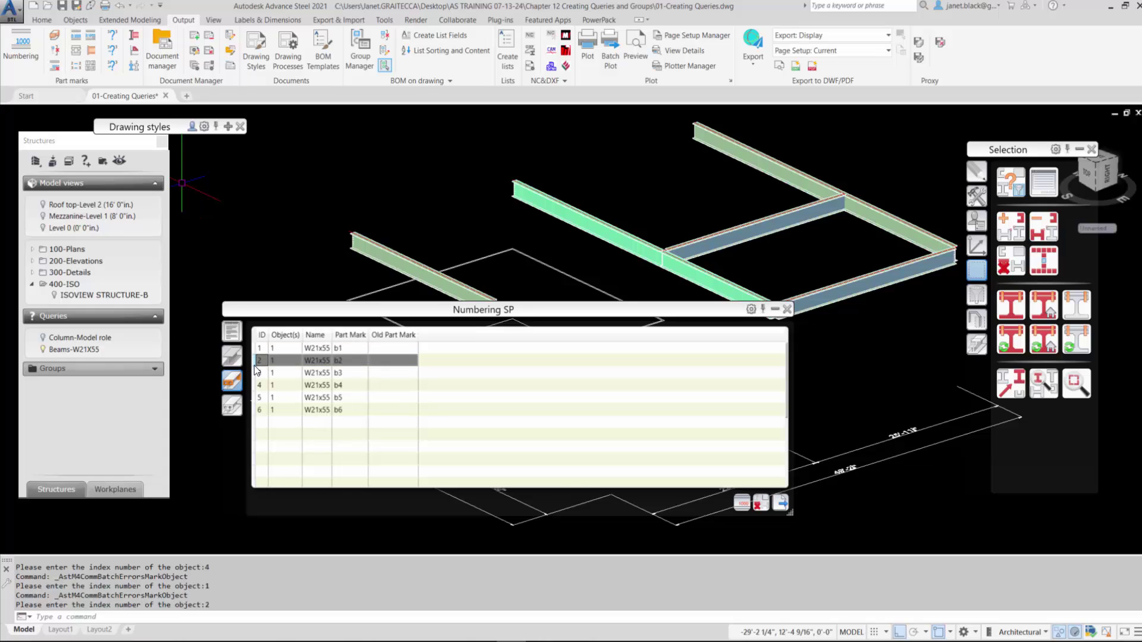
{"action": "left_click", "coordinate": [256, 373]}
{"action": "left_click", "coordinate": [255, 385]}
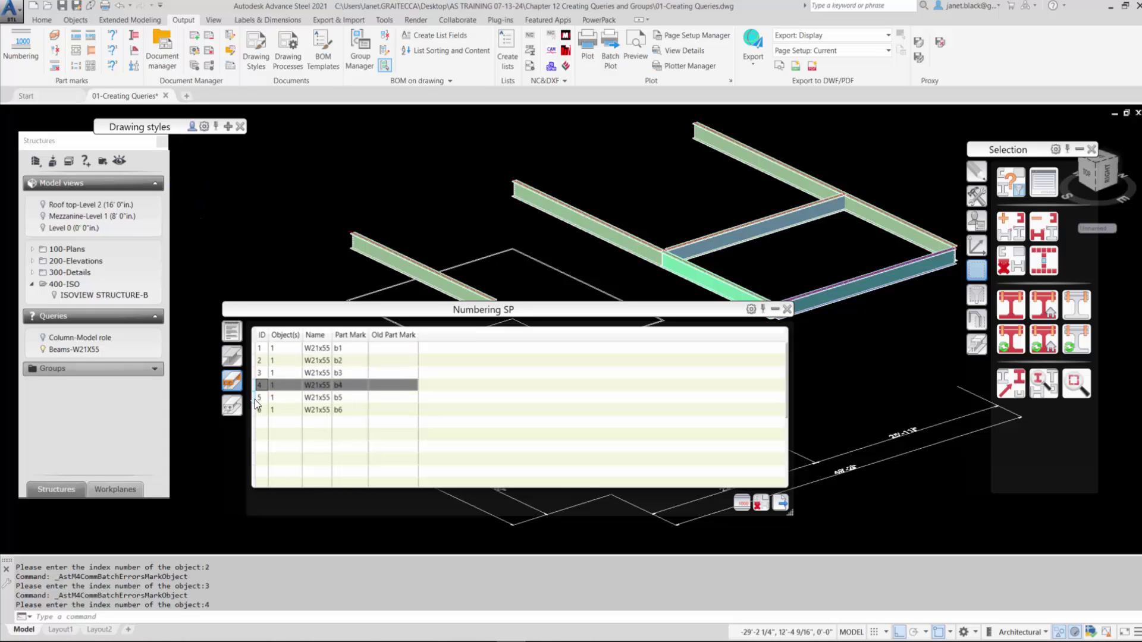
{"action": "left_click", "coordinate": [254, 398]}
{"action": "left_click", "coordinate": [254, 410]}
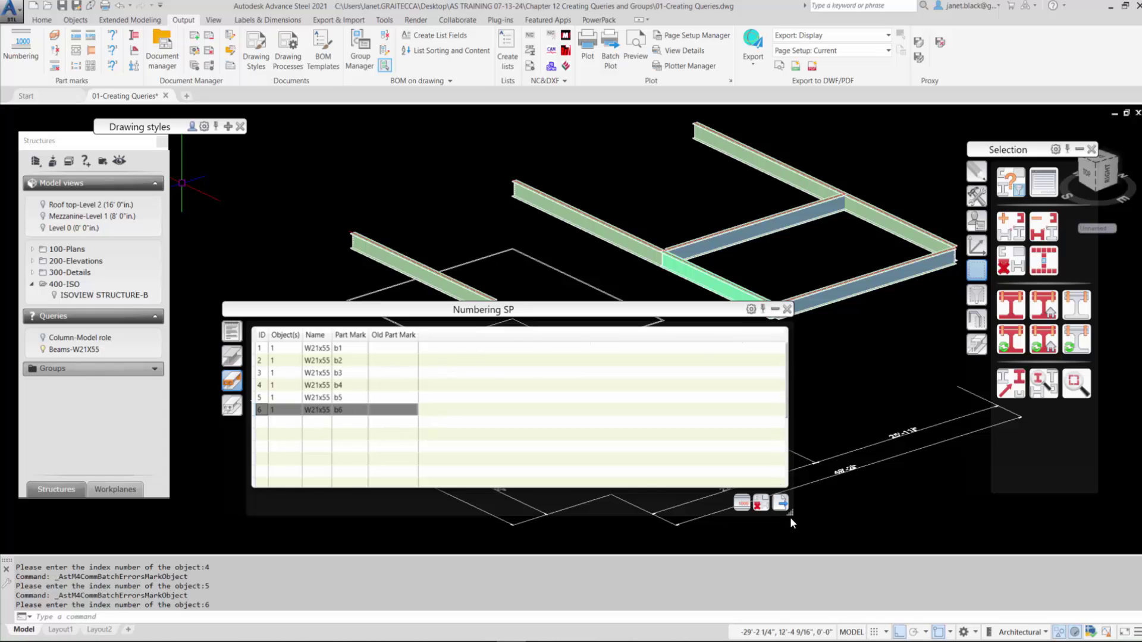
{"action": "left_click_drag", "start_coordinate": [790, 512], "coordinate": [515, 526]}
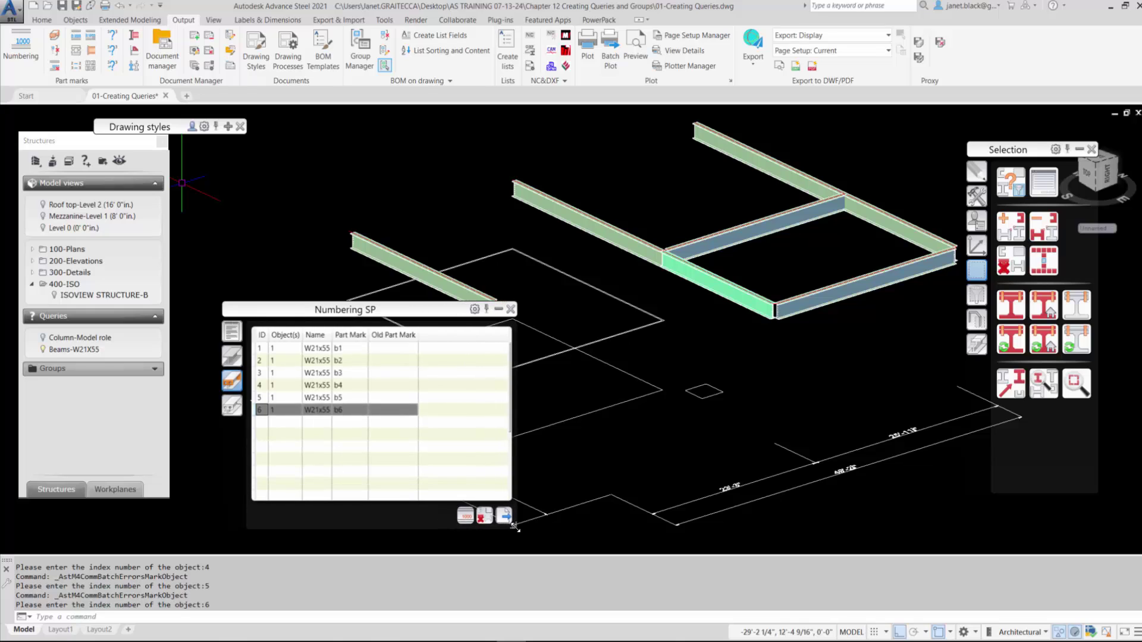
{"action": "left_click", "coordinate": [510, 309]}
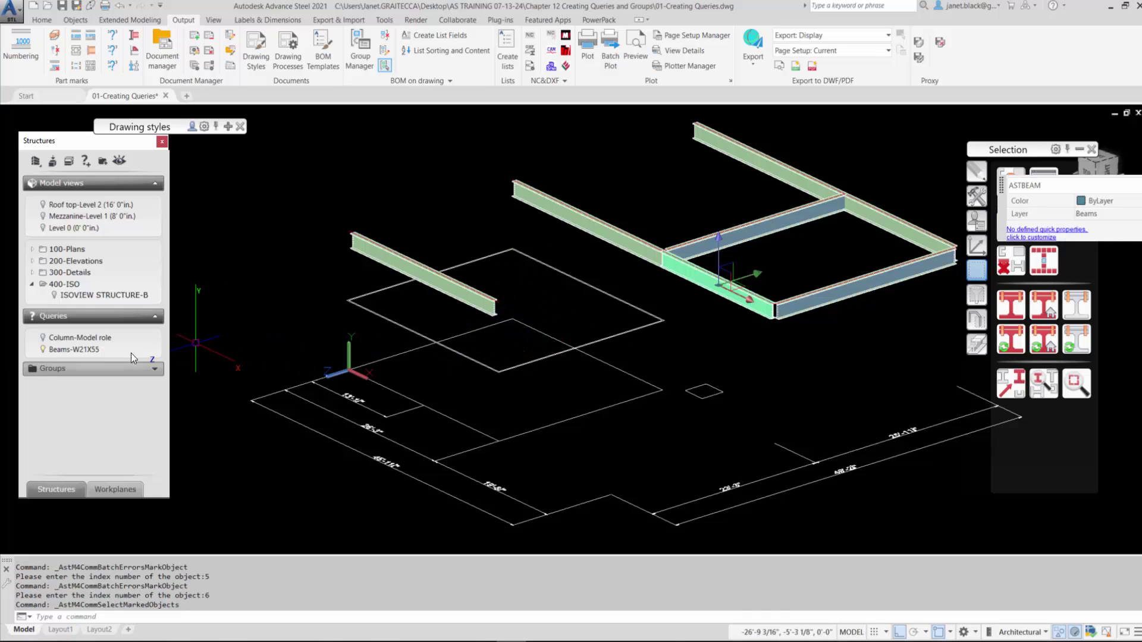
Step: Execute the Beams-W21X55 query and select all six beams it marks
{"action": "right_click", "coordinate": [85, 351]}
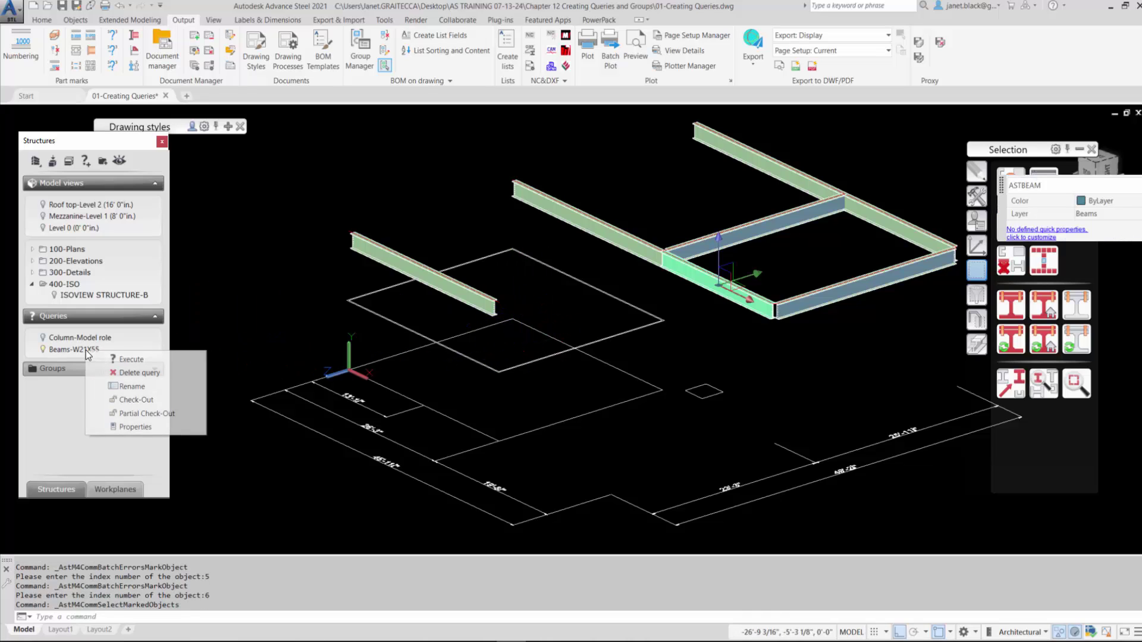
{"action": "left_click", "coordinate": [126, 360]}
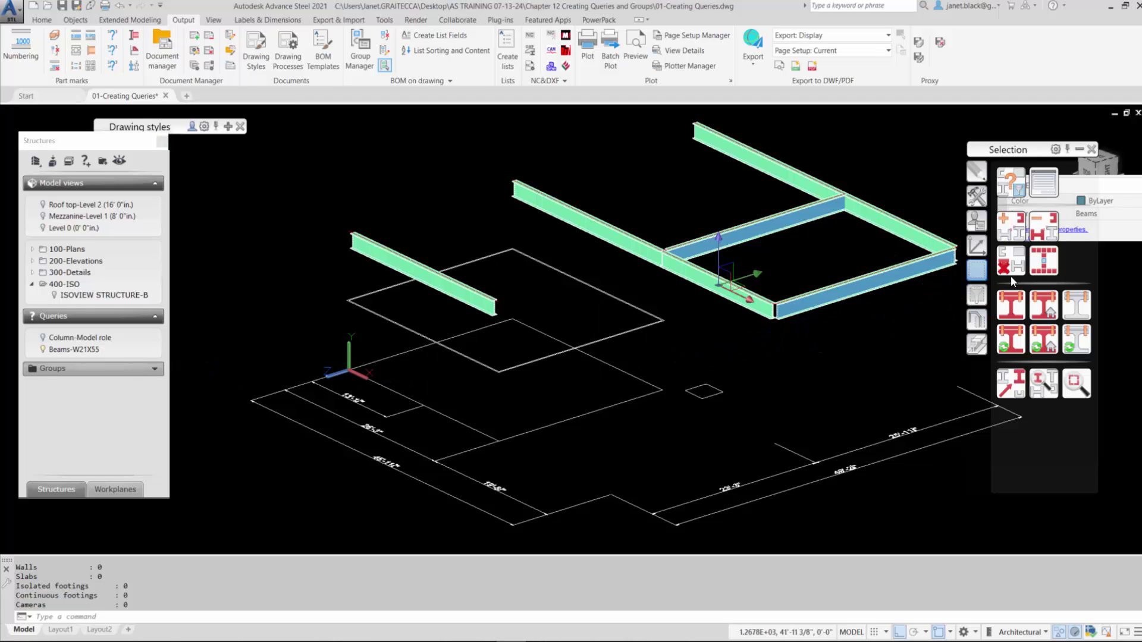
{"action": "left_click", "coordinate": [1035, 271]}
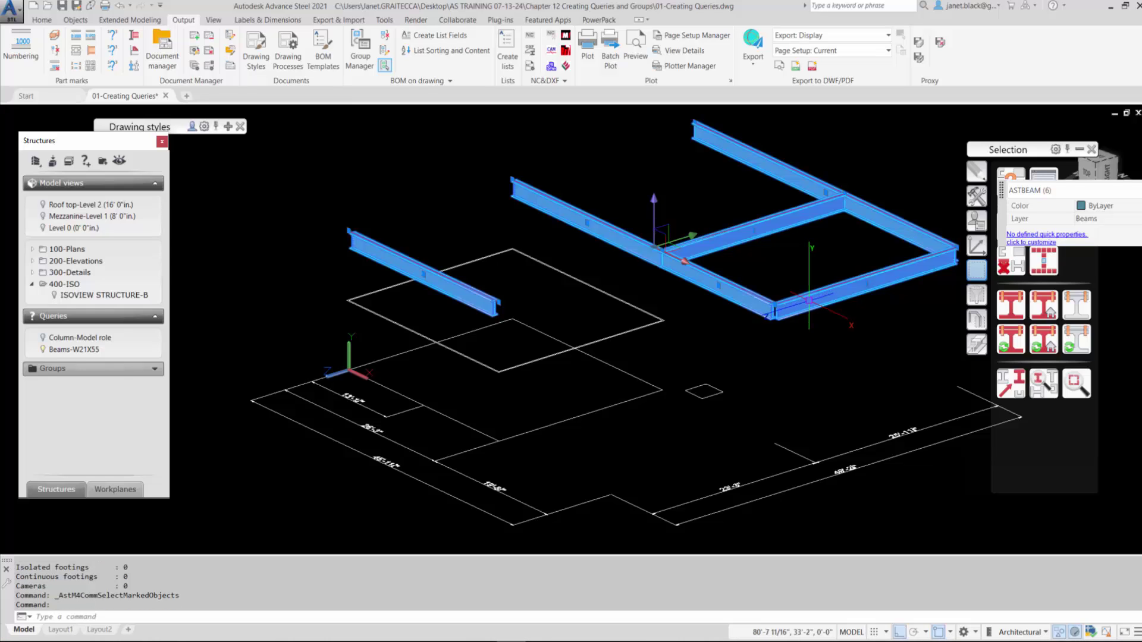
{"action": "mouse_move", "coordinate": [809, 300]}
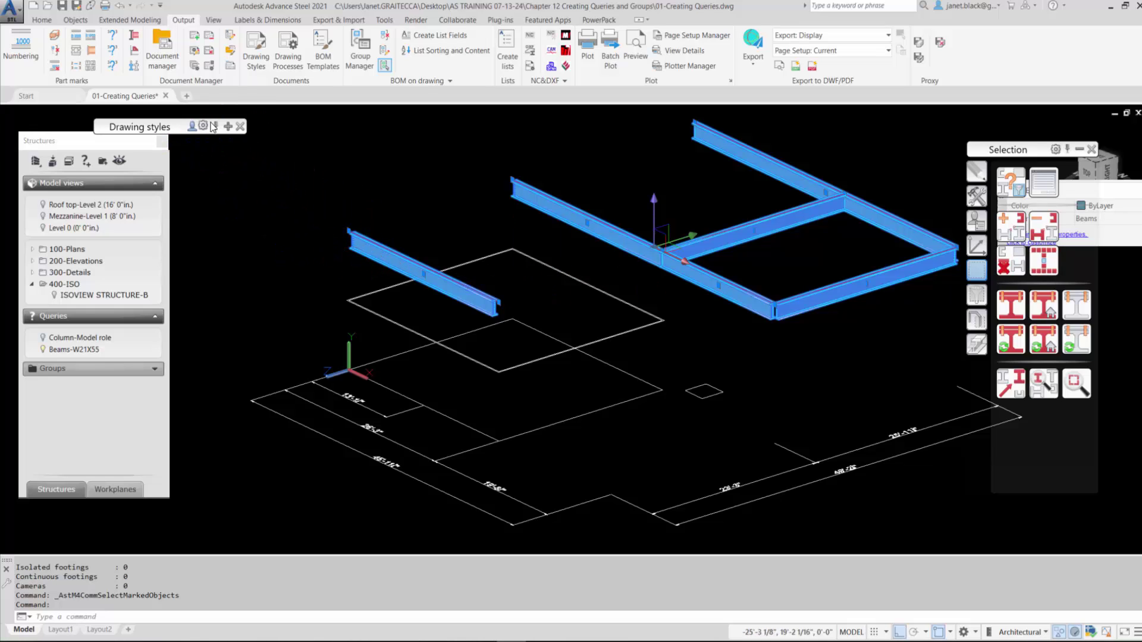
Step: Run the Selected Sp Each ANSI-B process, keeping arrangement by position ascending
{"action": "left_click", "coordinate": [290, 54]}
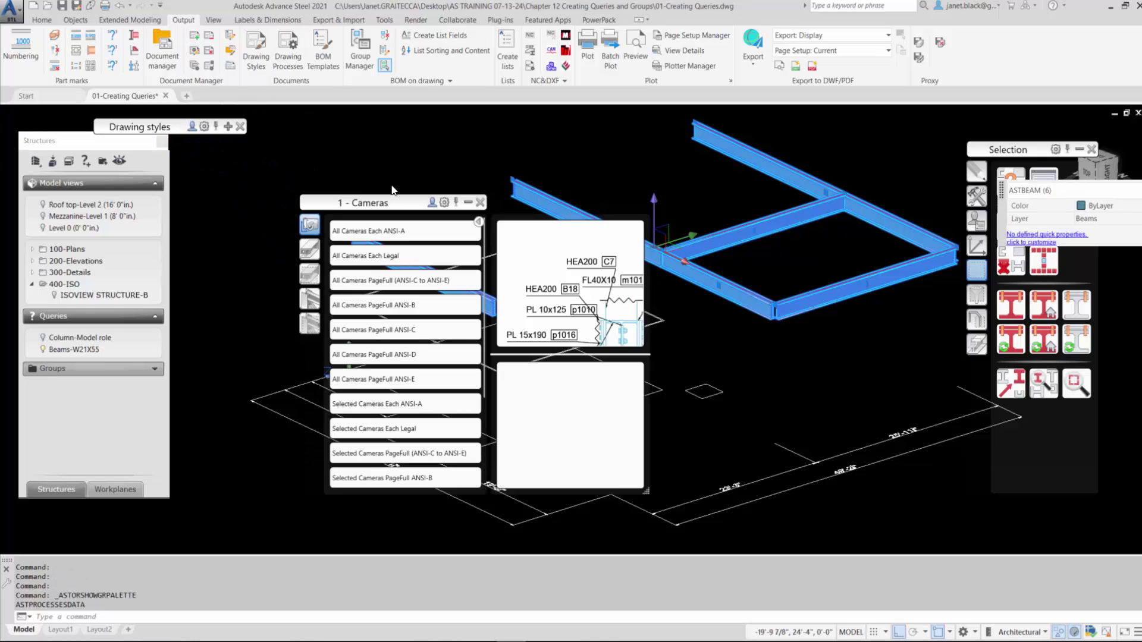
{"action": "left_click_drag", "start_coordinate": [396, 198], "coordinate": [287, 200]}
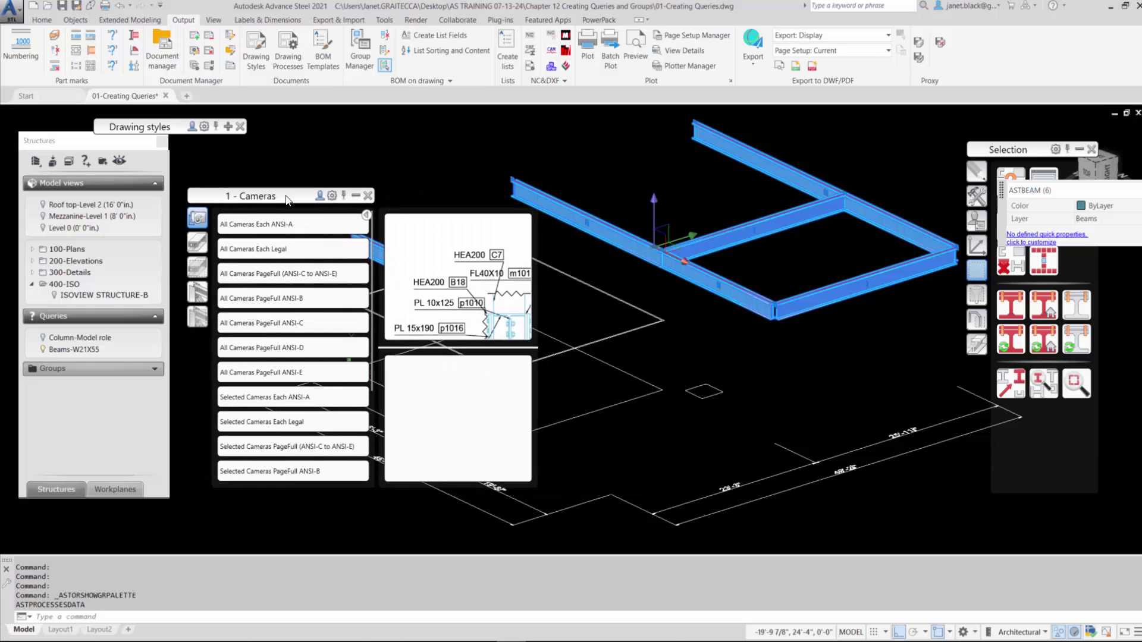
{"action": "left_click", "coordinate": [198, 270]}
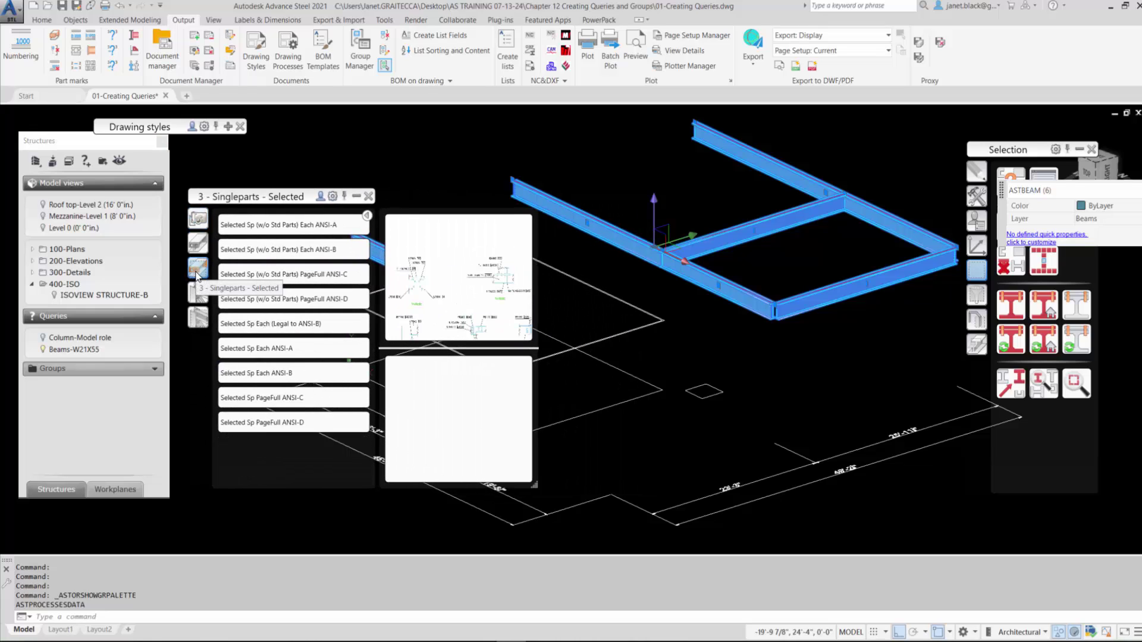
{"action": "left_click", "coordinate": [252, 372]}
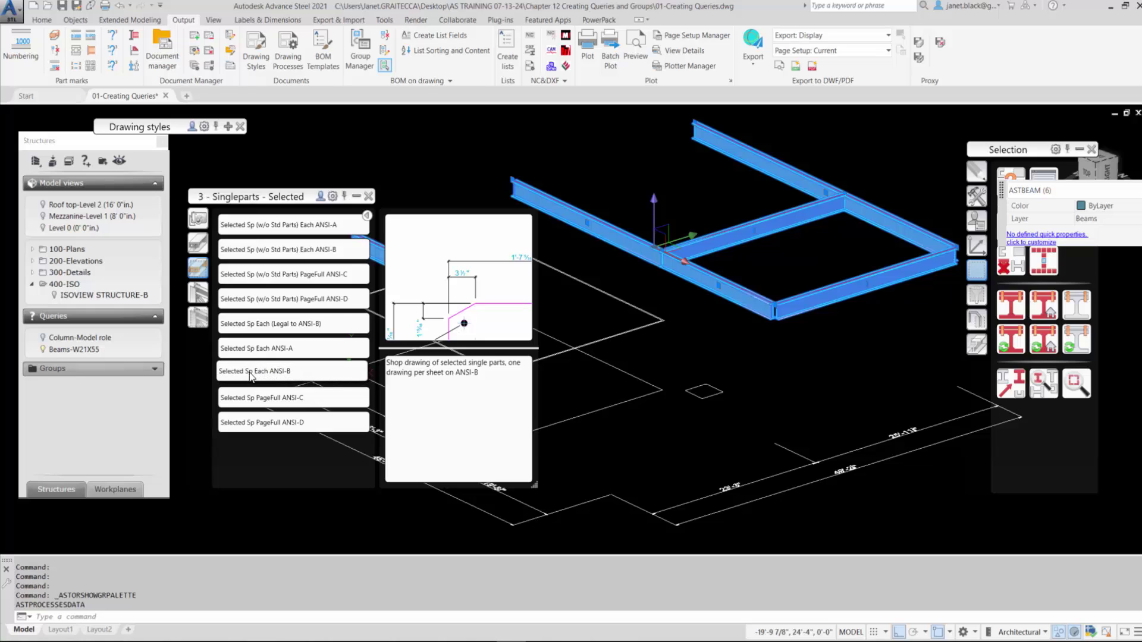
{"action": "left_click", "coordinate": [249, 372]}
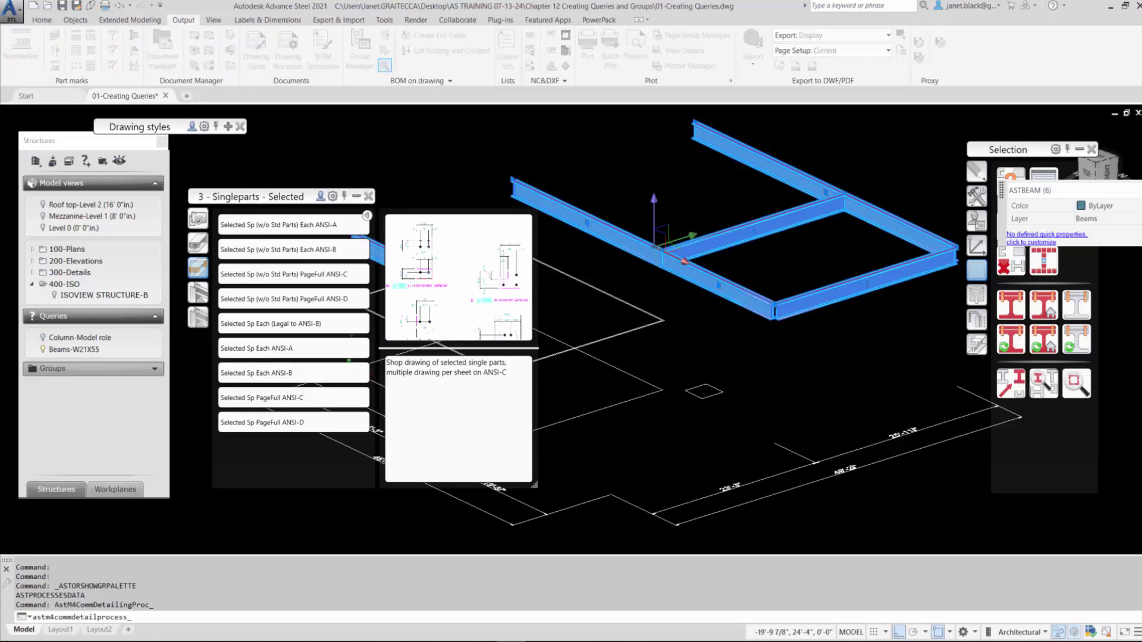
{"action": "left_click_drag", "start_coordinate": [230, 105], "coordinate": [250, 121]}
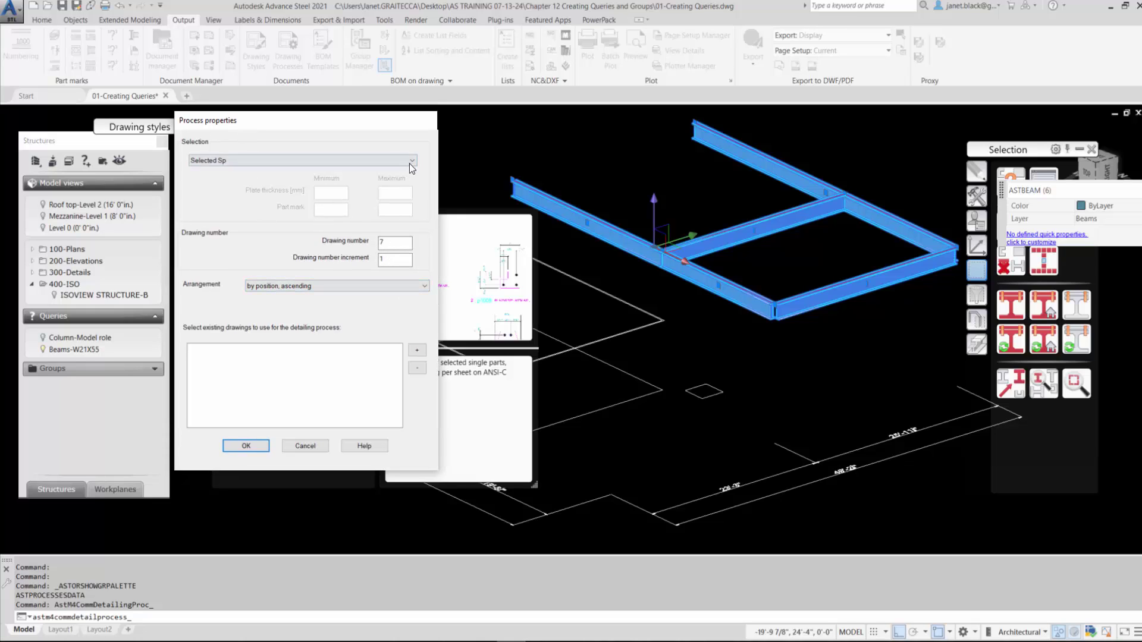
{"action": "left_click", "coordinate": [424, 286]}
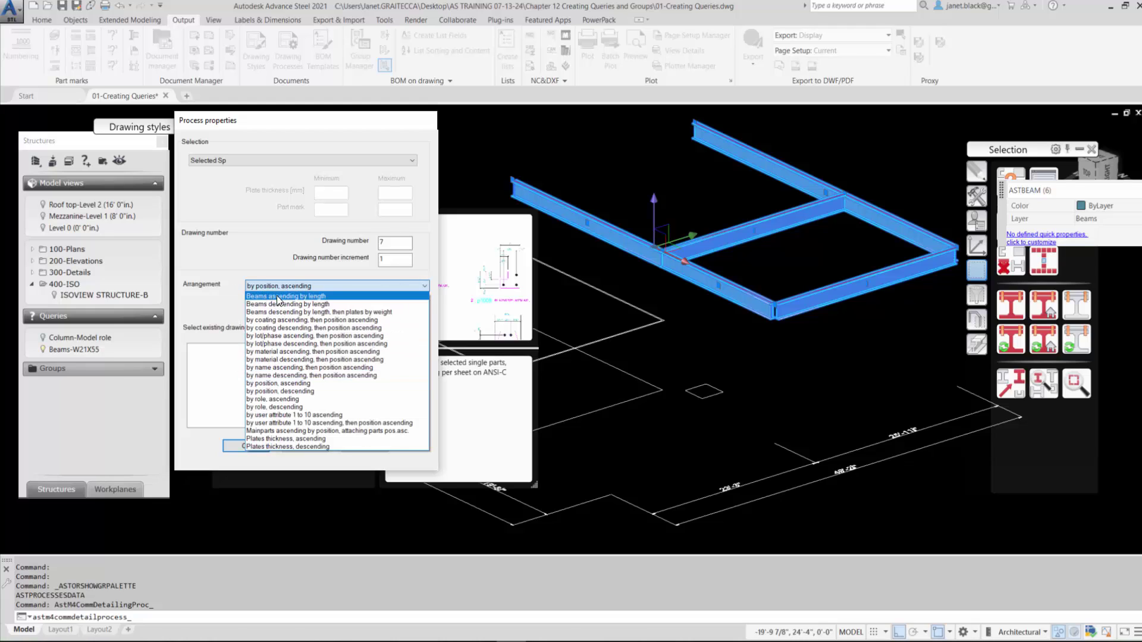
{"action": "left_click", "coordinate": [302, 266]}
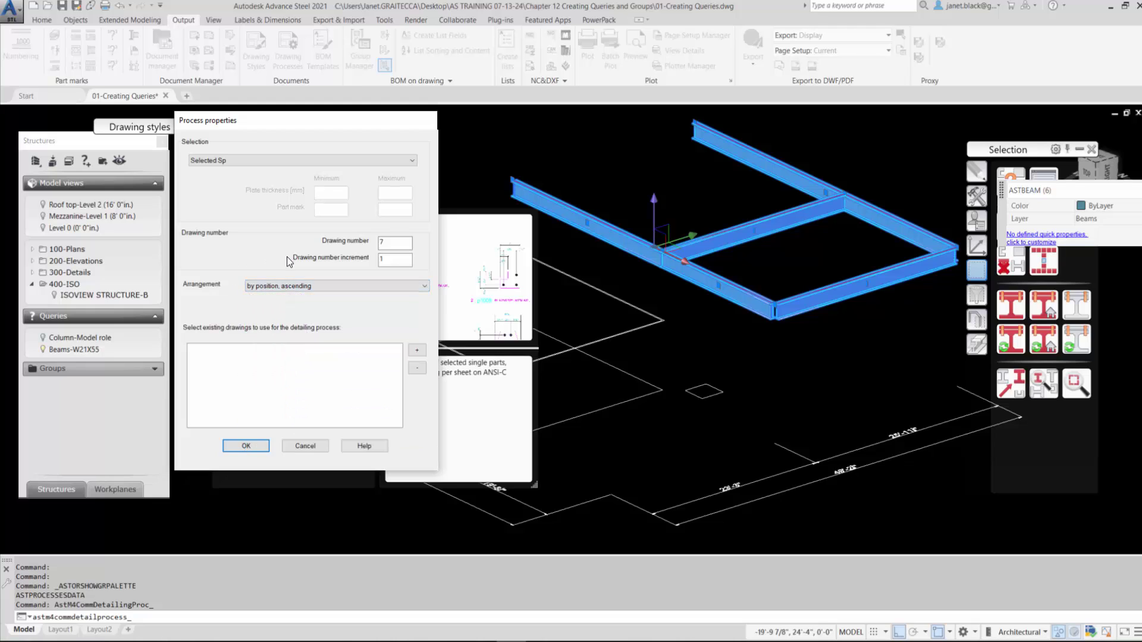
{"action": "left_click", "coordinate": [256, 447]}
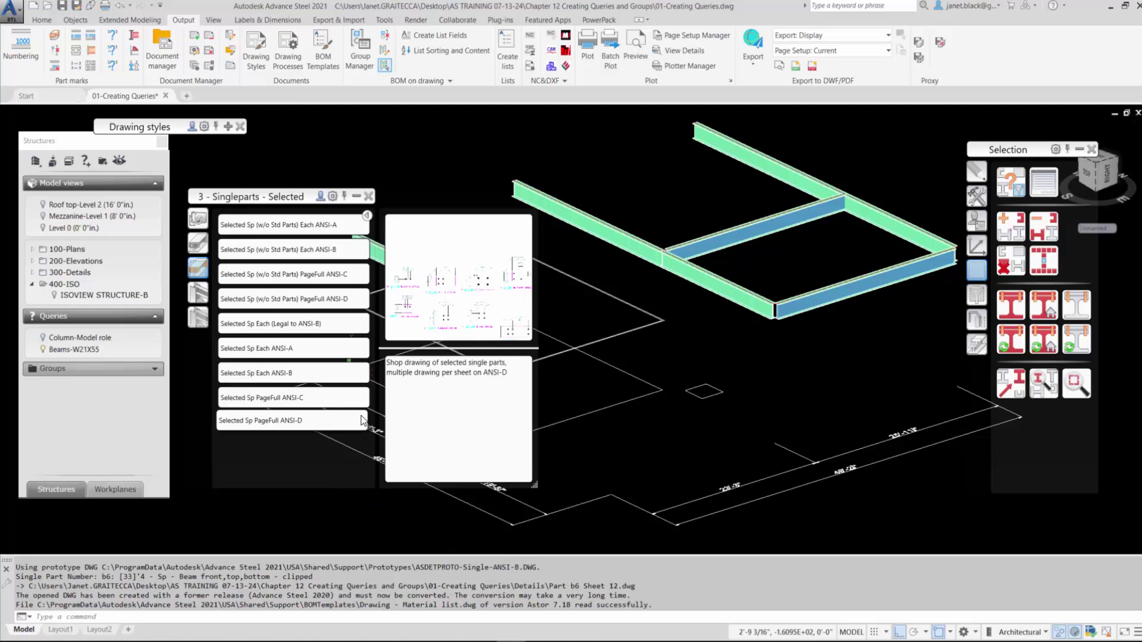
Step: Rerun the Beams-W21X55 query and select the six marked beams
{"action": "right_click", "coordinate": [85, 352]}
{"action": "left_click", "coordinate": [131, 359]}
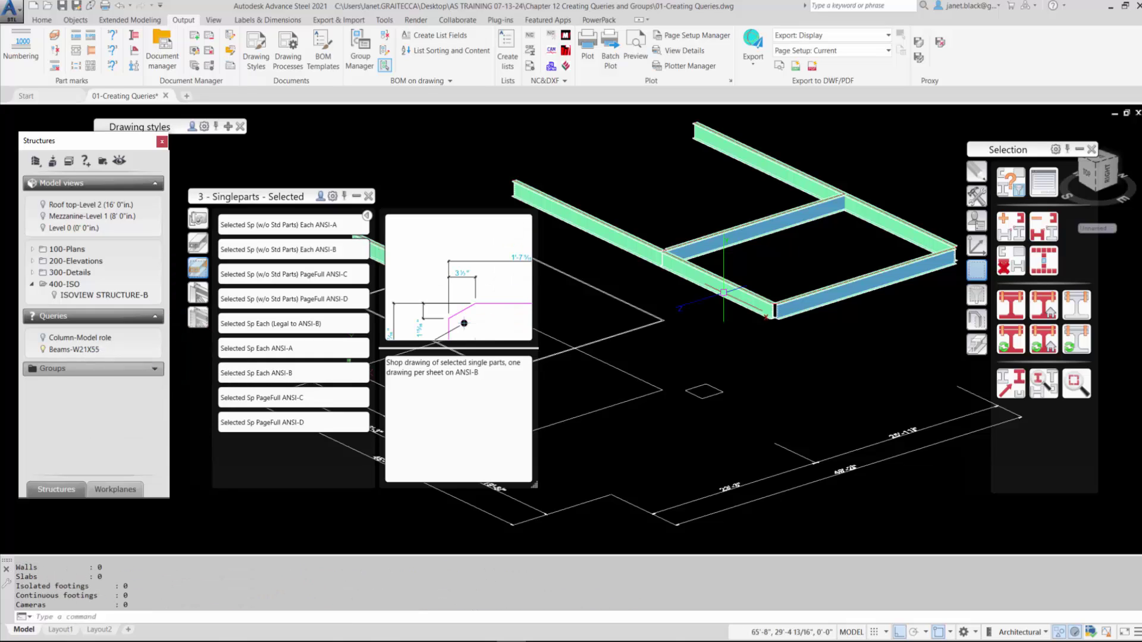
{"action": "left_click", "coordinate": [1043, 262]}
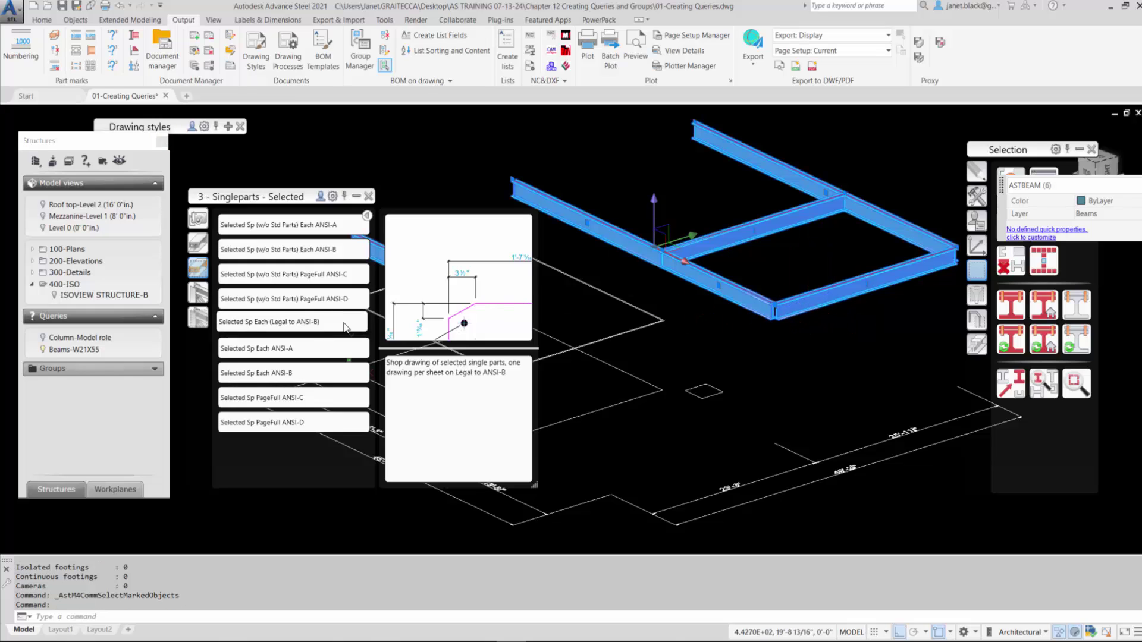
Step: Generate assembly drawings with the Selected Assemblies Each ANSI-C process
{"action": "left_click", "coordinate": [198, 320]}
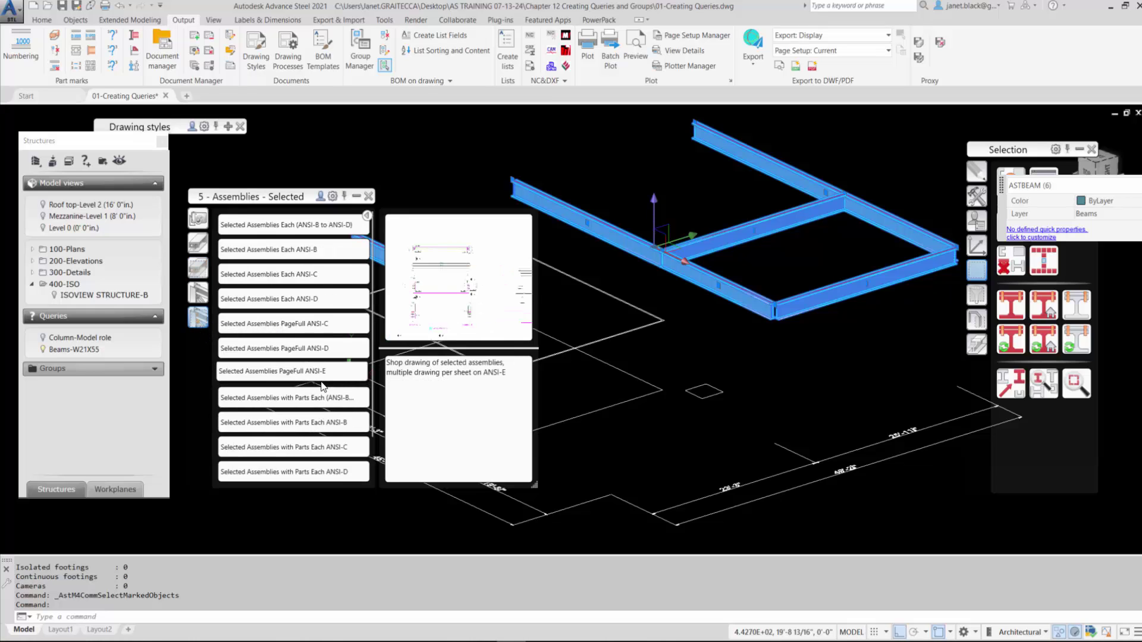
{"action": "left_click", "coordinate": [277, 274]}
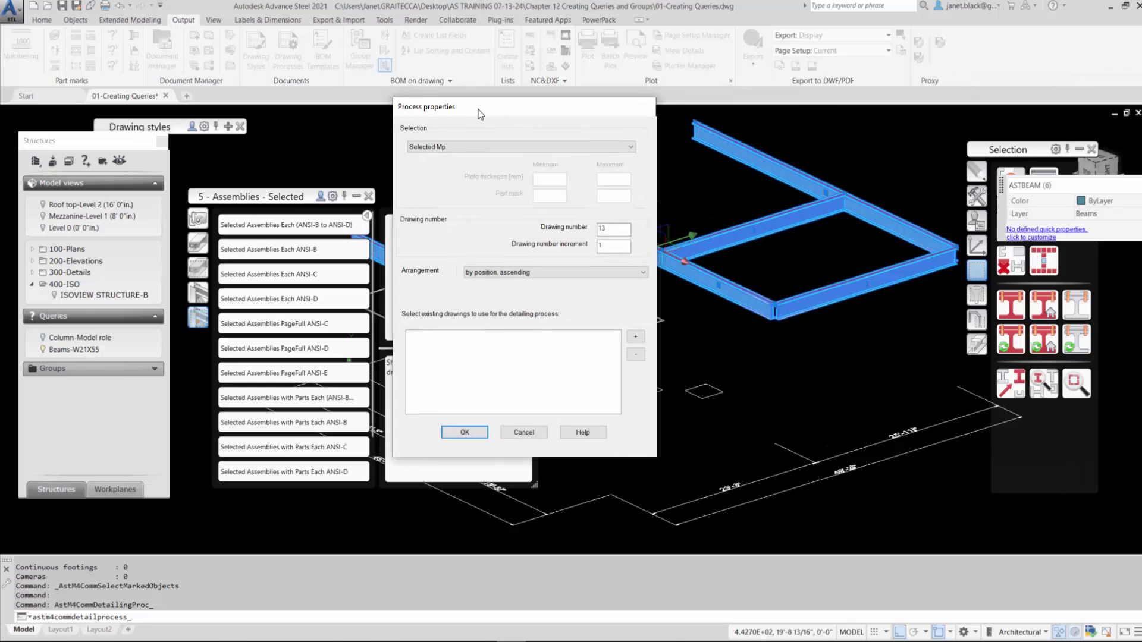
{"action": "left_click", "coordinate": [469, 431]}
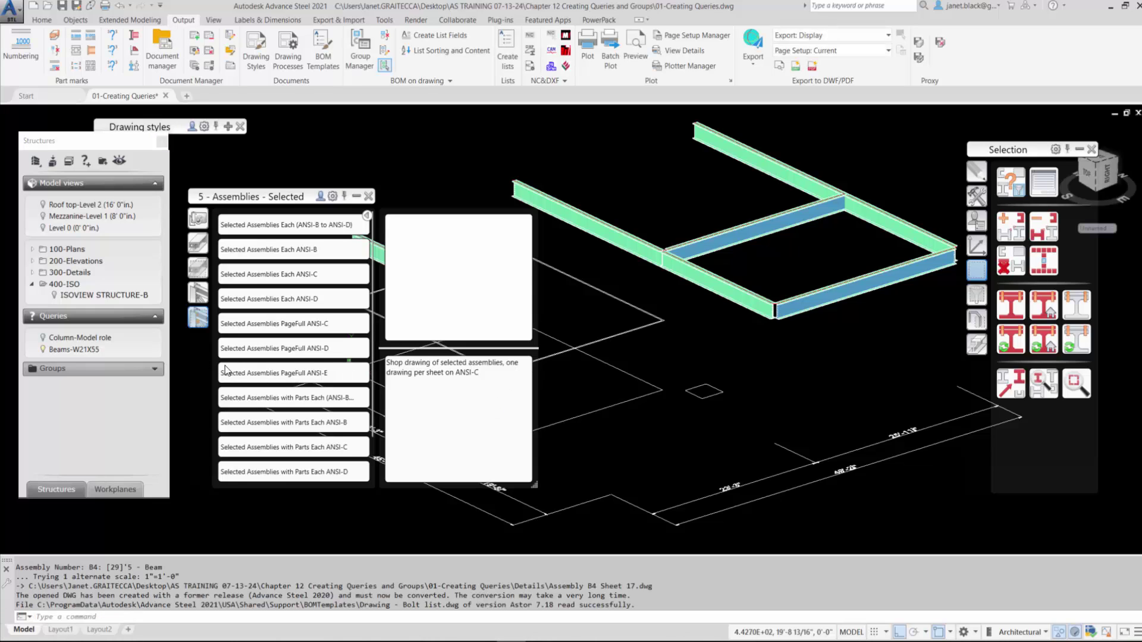
Step: Execute Beams-W21X55 from the Structures palette and select the six beams it marks
{"action": "right_click", "coordinate": [89, 351]}
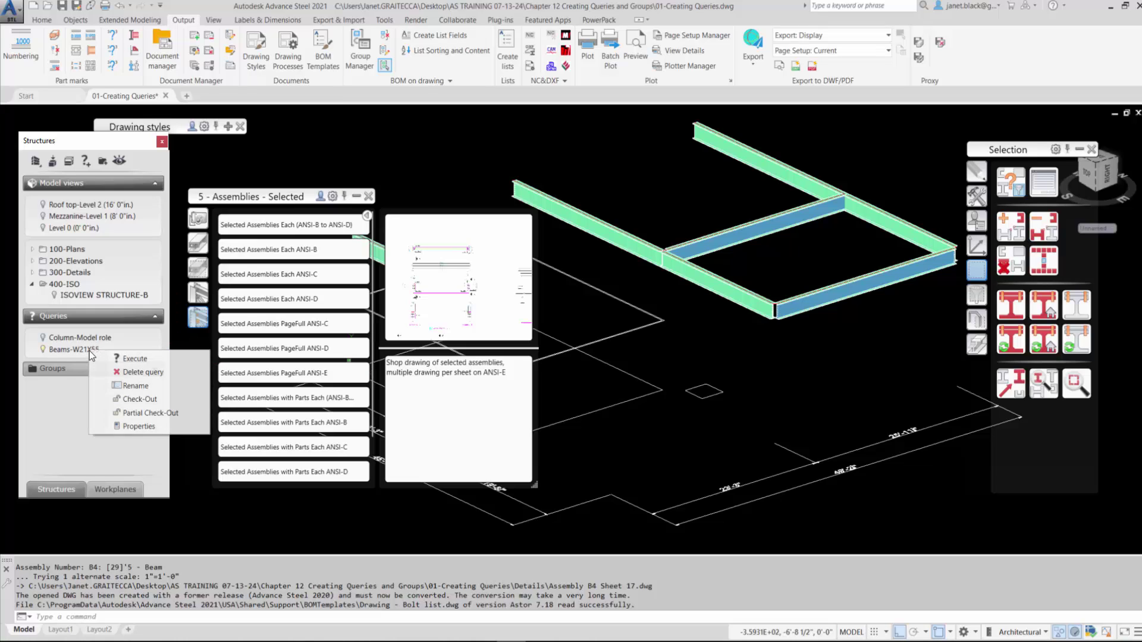
{"action": "left_click", "coordinate": [132, 358]}
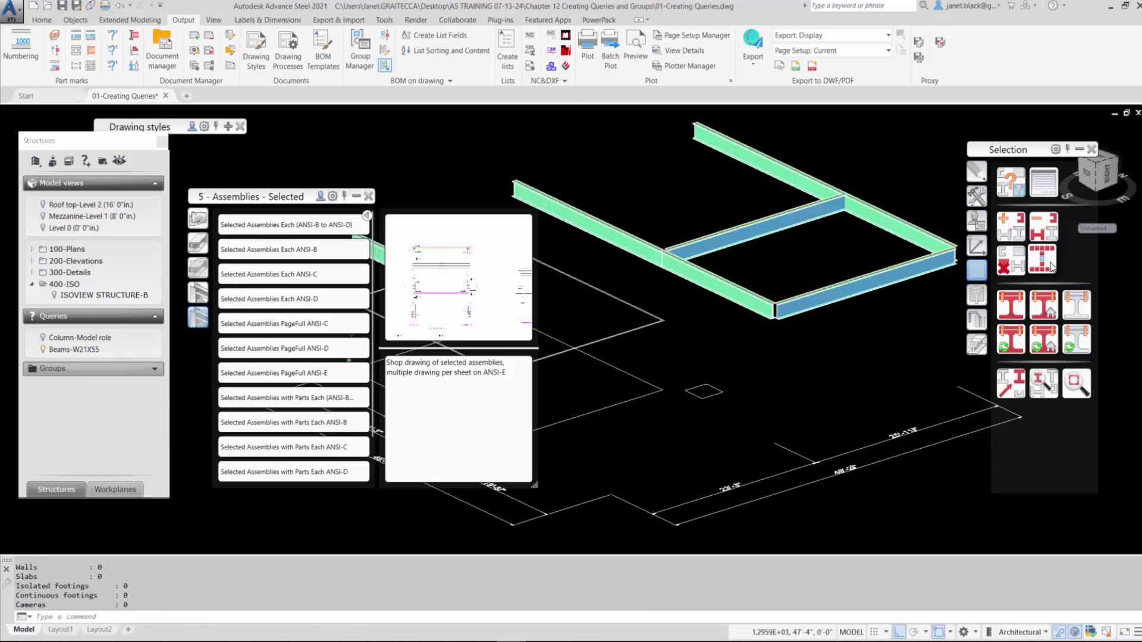
{"action": "left_click", "coordinate": [1051, 266]}
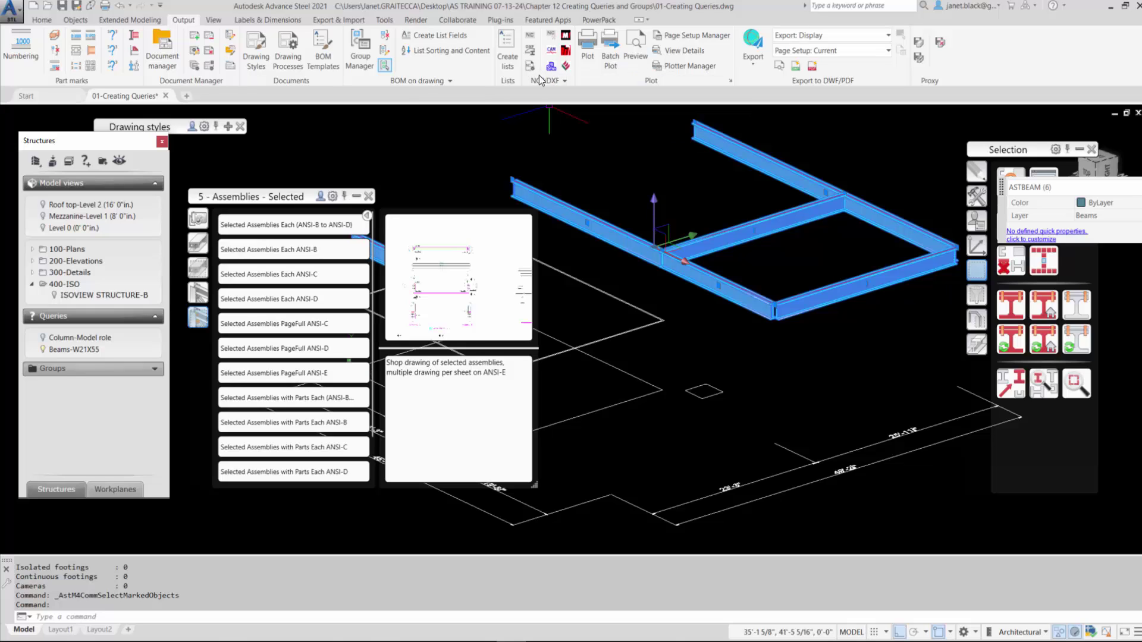
Step: Export NC files and then DXF files for the six selected W21x55 beams
{"action": "left_click", "coordinate": [563, 82]}
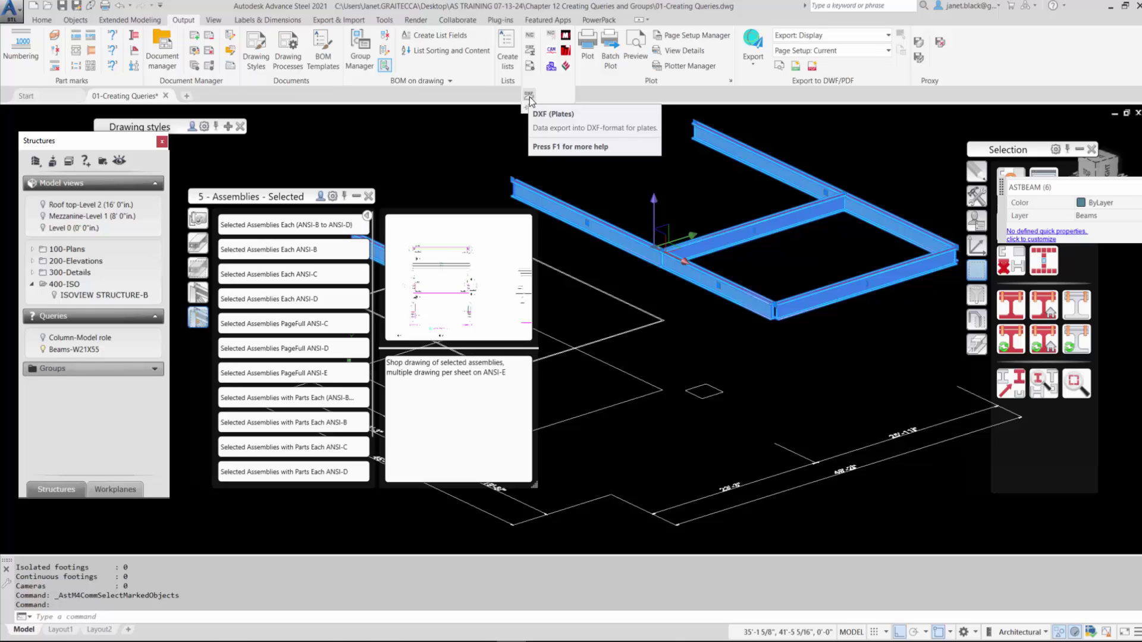
{"action": "left_click", "coordinate": [532, 124]}
{"action": "left_click", "coordinate": [532, 125]}
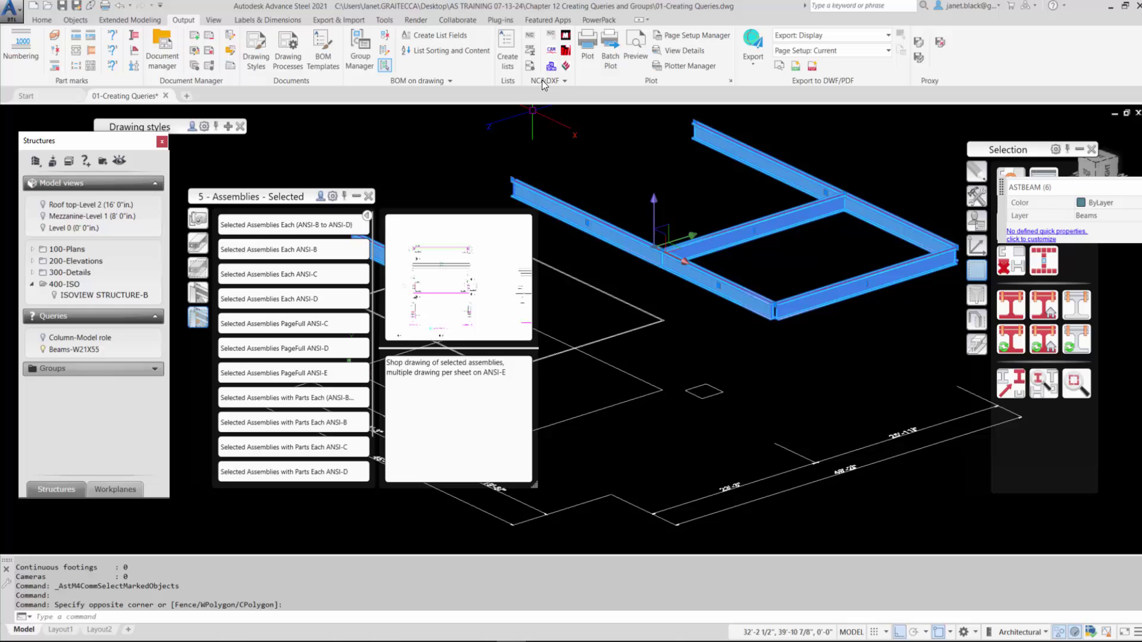
{"action": "left_click", "coordinate": [533, 41]}
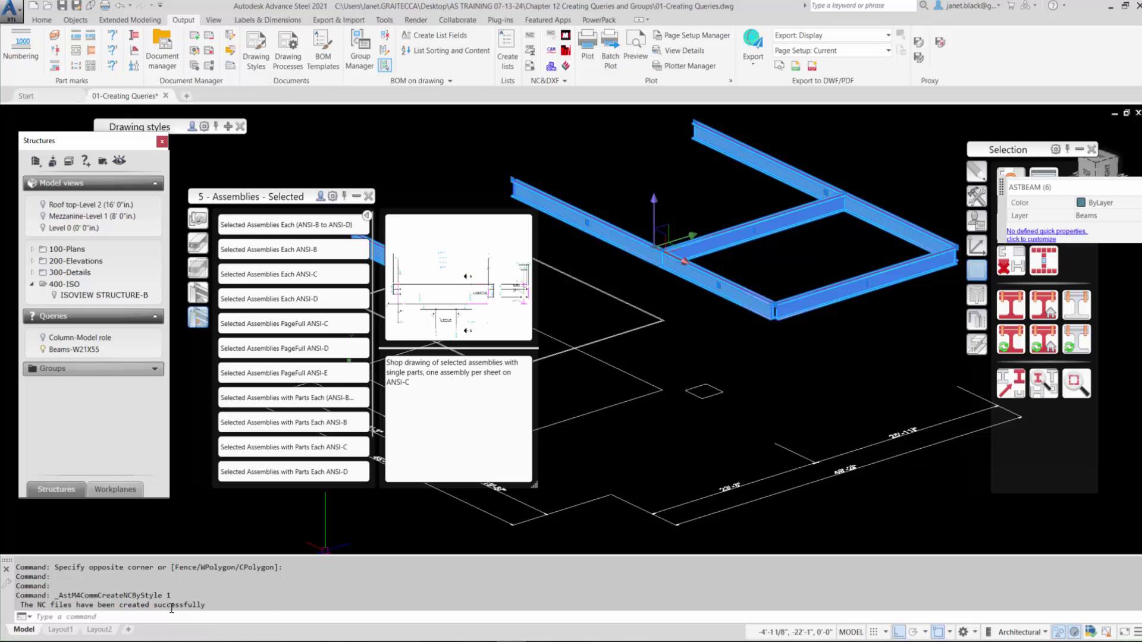
{"action": "left_click_drag", "start_coordinate": [235, 605], "coordinate": [56, 604]}
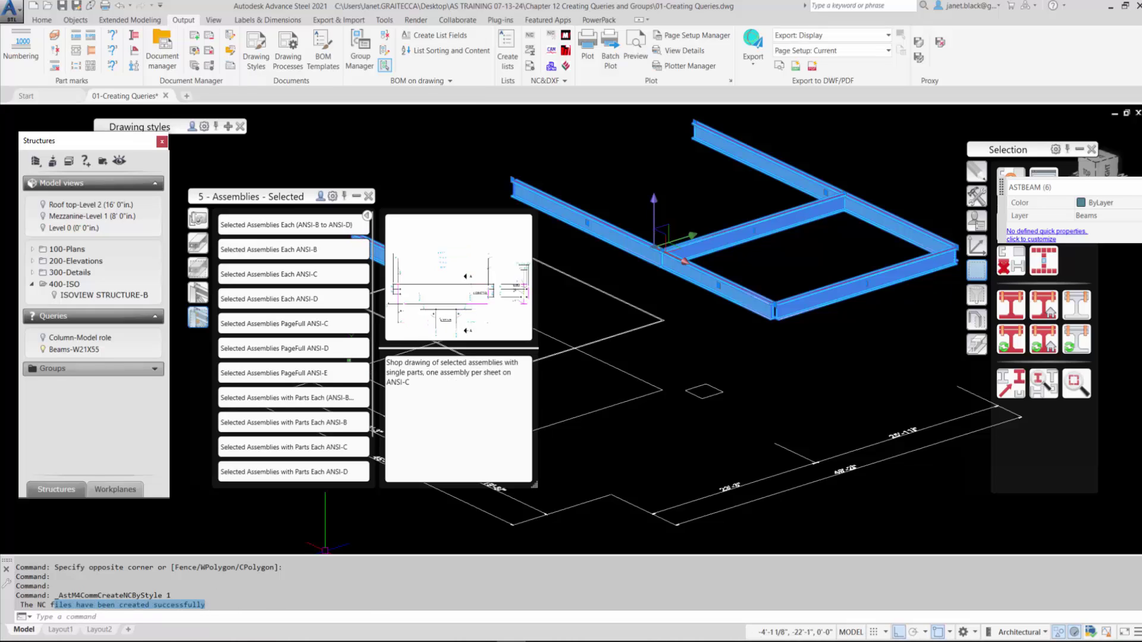
{"action": "left_click", "coordinate": [530, 51]}
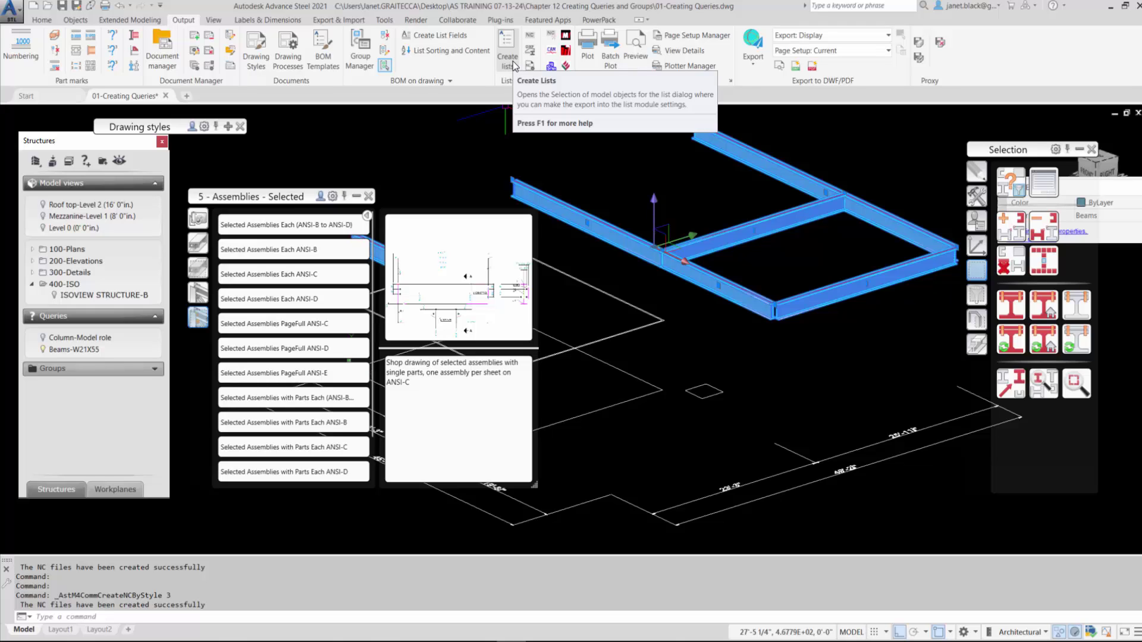
Step: Start Create lists without identical part detection, including created project documents and using the Beams-W21X55 query
{"action": "left_click", "coordinate": [509, 59]}
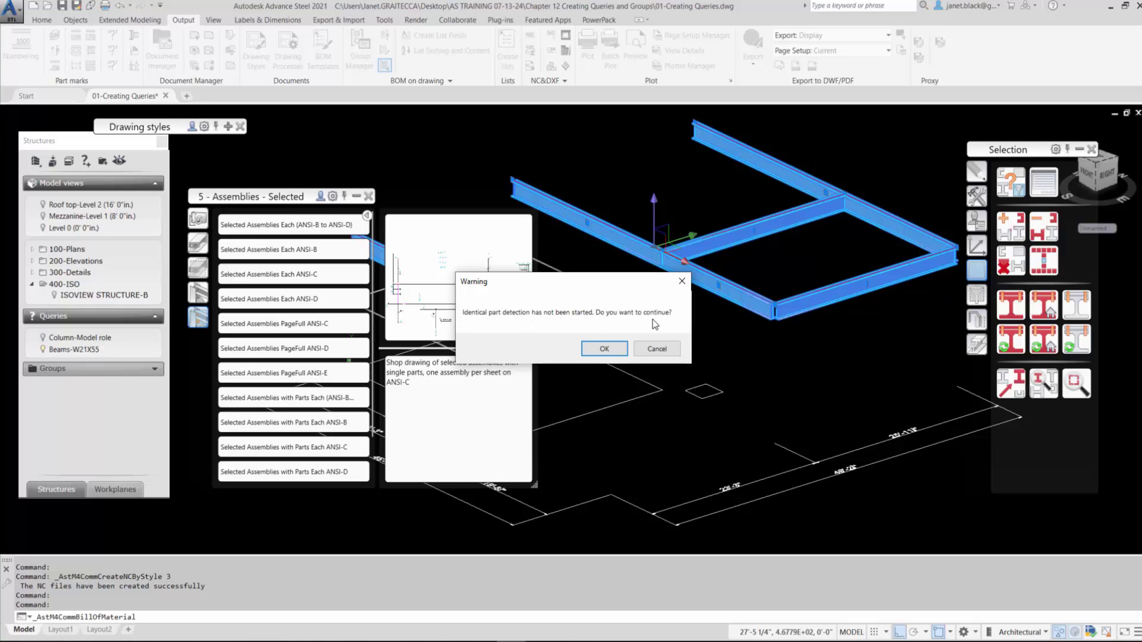
{"action": "left_click", "coordinate": [617, 349]}
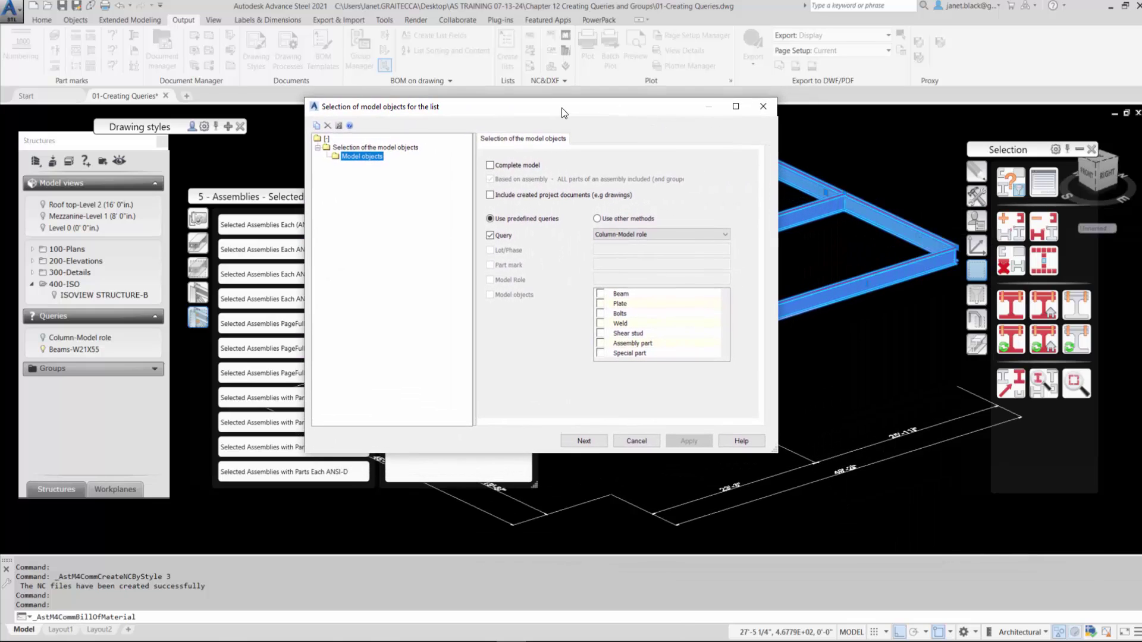
{"action": "left_click_drag", "start_coordinate": [561, 108], "coordinate": [559, 117]}
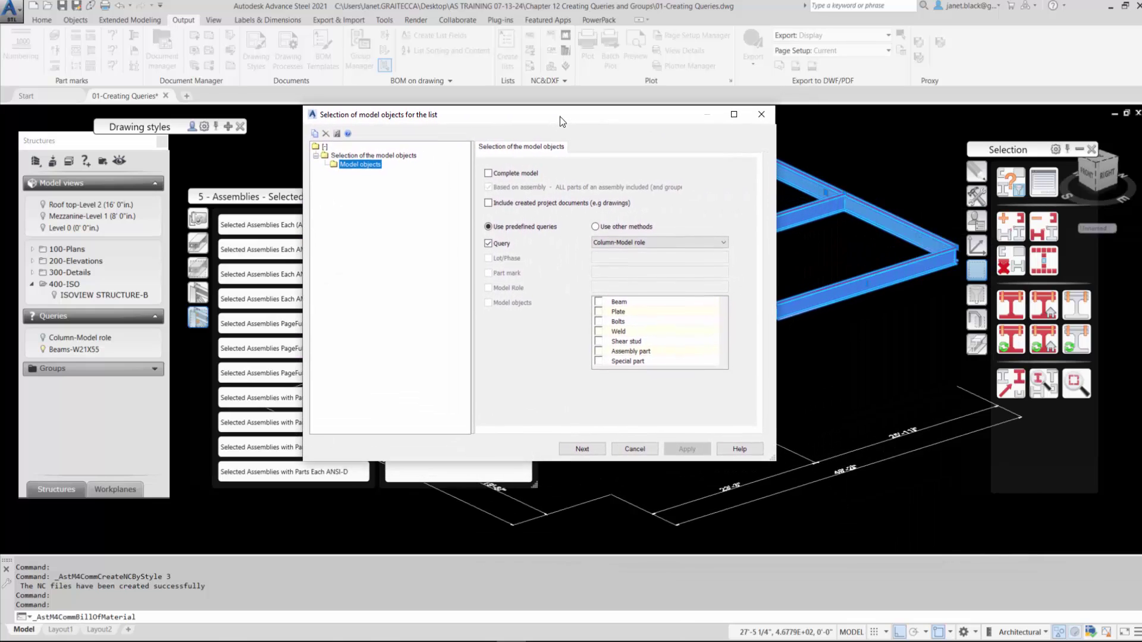
{"action": "left_click", "coordinate": [493, 229]}
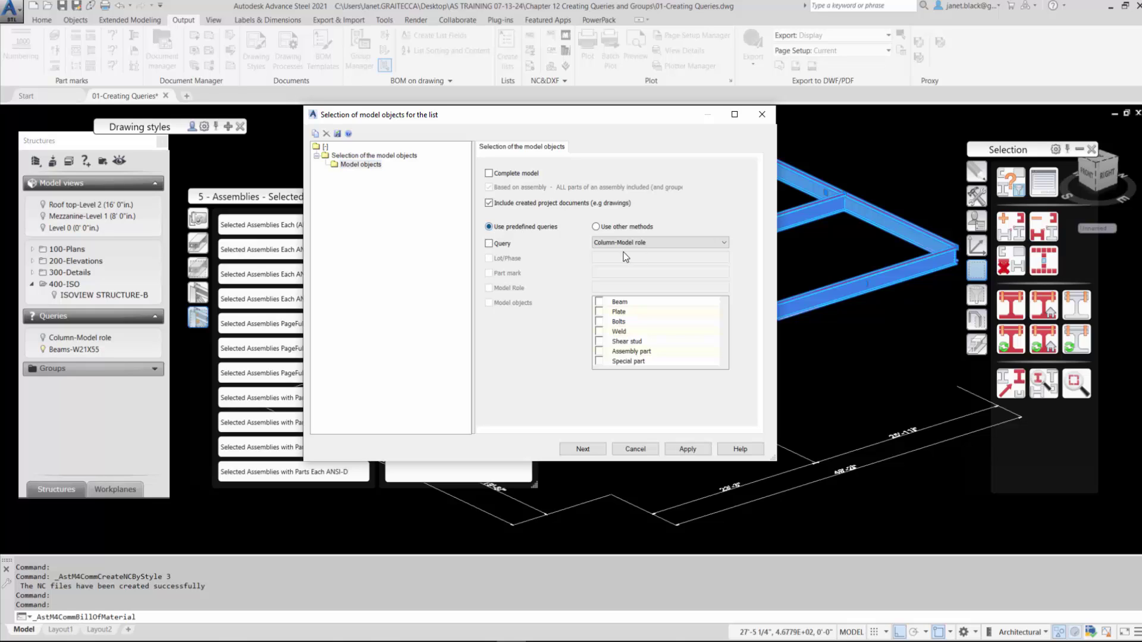
{"action": "left_click", "coordinate": [726, 242]}
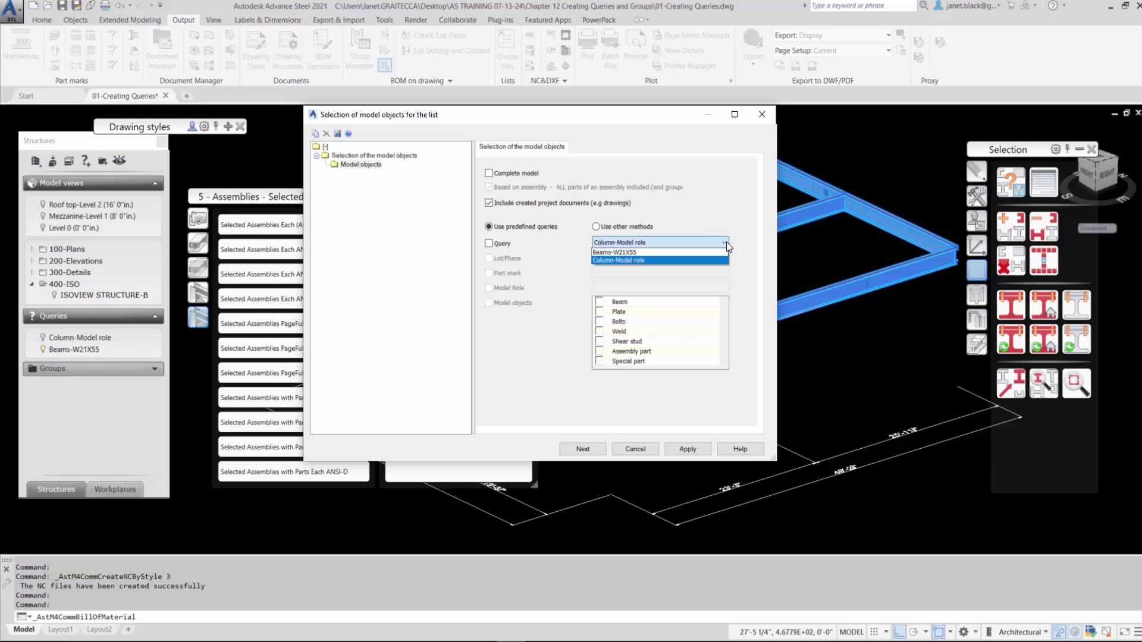
{"action": "left_click", "coordinate": [670, 252]}
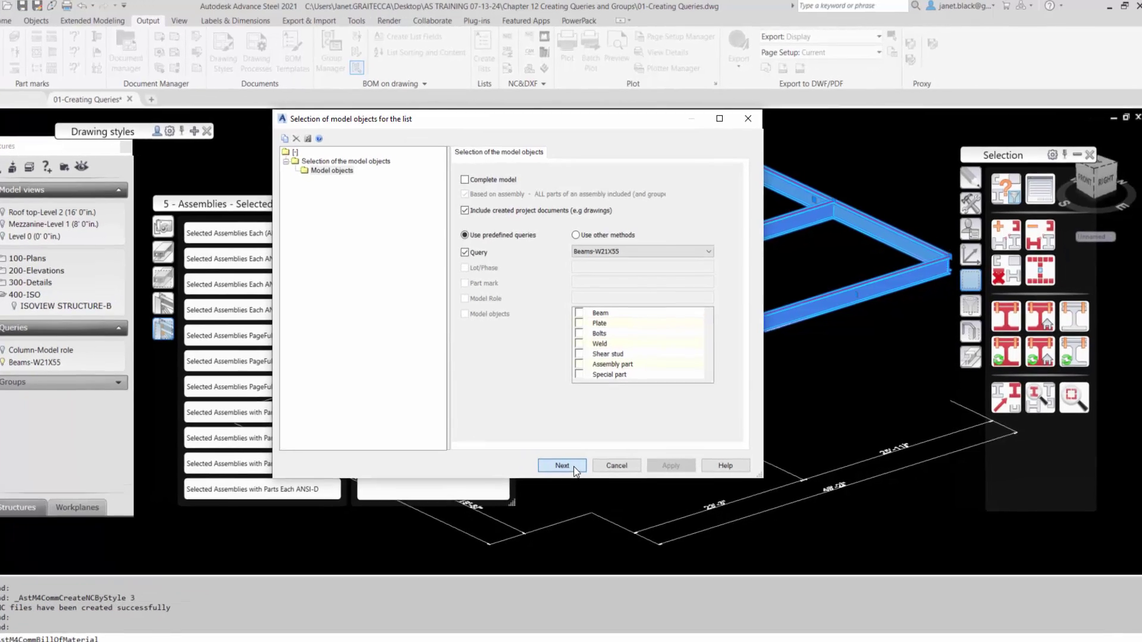
Step: Append Beam_W21x55 to the extract's destination file name, create the extract, and show BOM Templates
{"action": "left_click", "coordinate": [591, 449]}
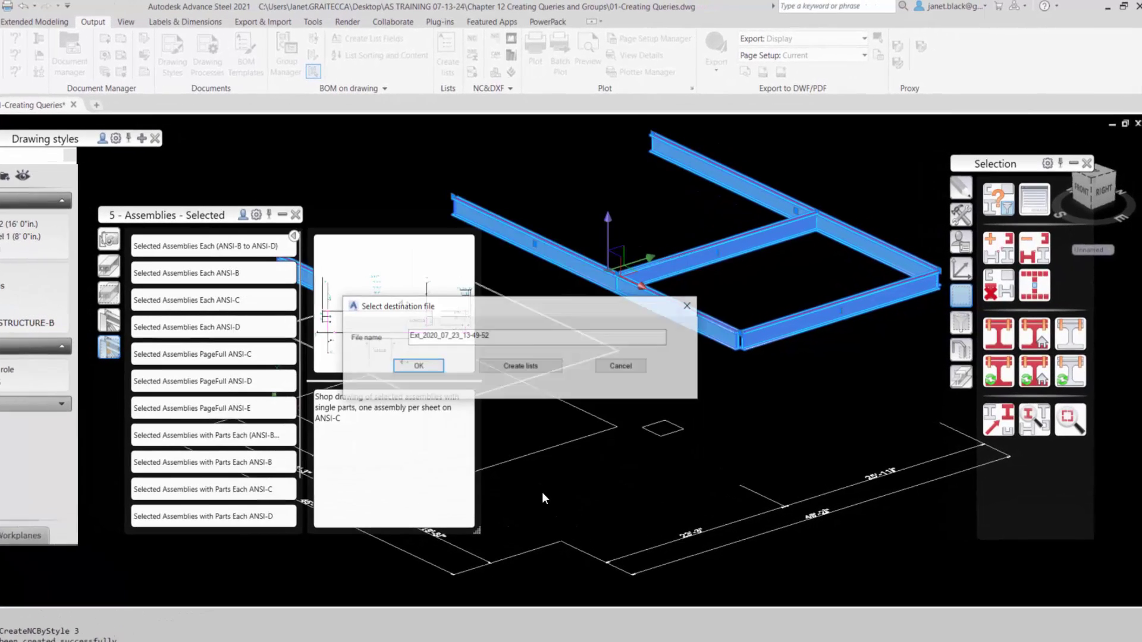
{"action": "left_click", "coordinate": [485, 349]}
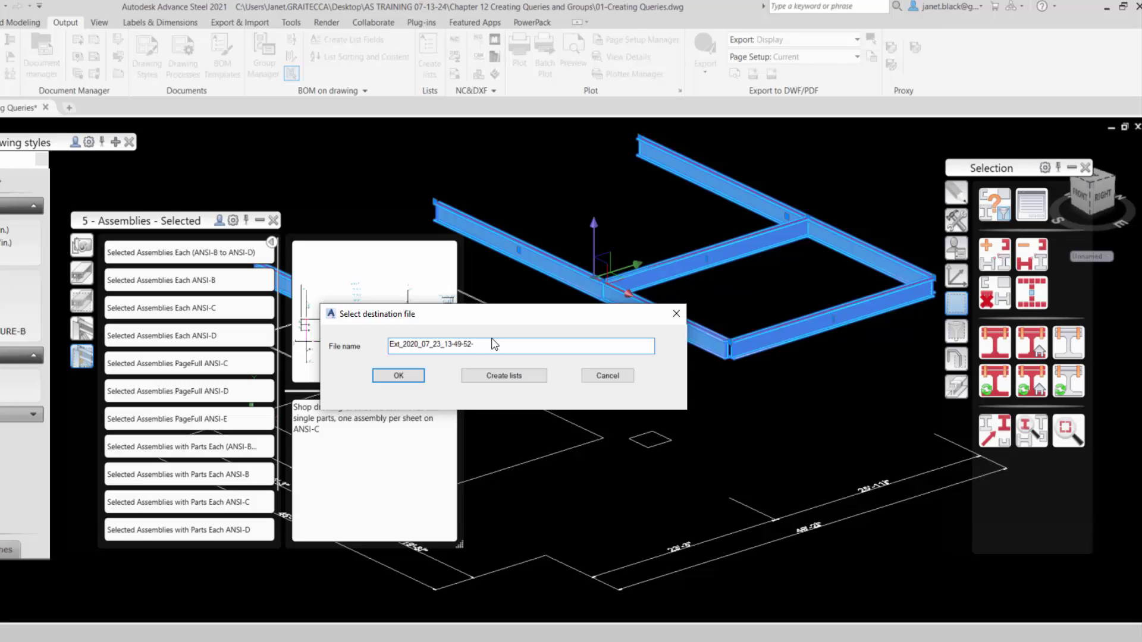
{"action": "type", "text": "Beam"}
{"action": "type", "text": "_W"}
{"action": "type", "text": "21"}
{"action": "type", "text": "x"}
{"action": "type", "text": "5"}
{"action": "type", "text": "5"}
{"action": "left_click", "coordinate": [402, 376]}
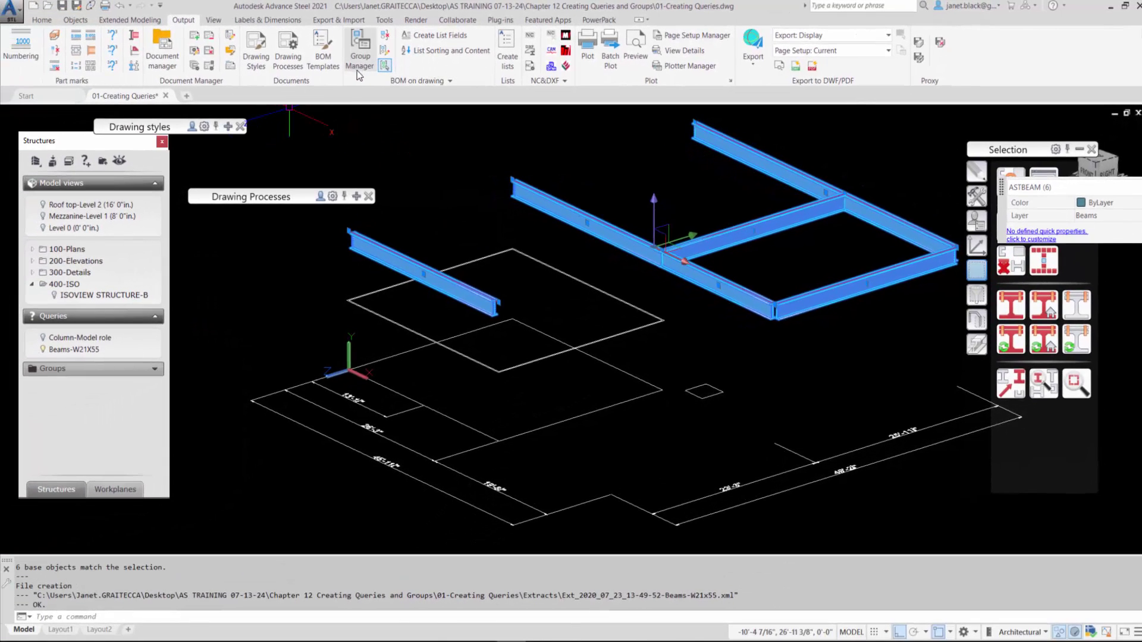
{"action": "left_click", "coordinate": [323, 62]}
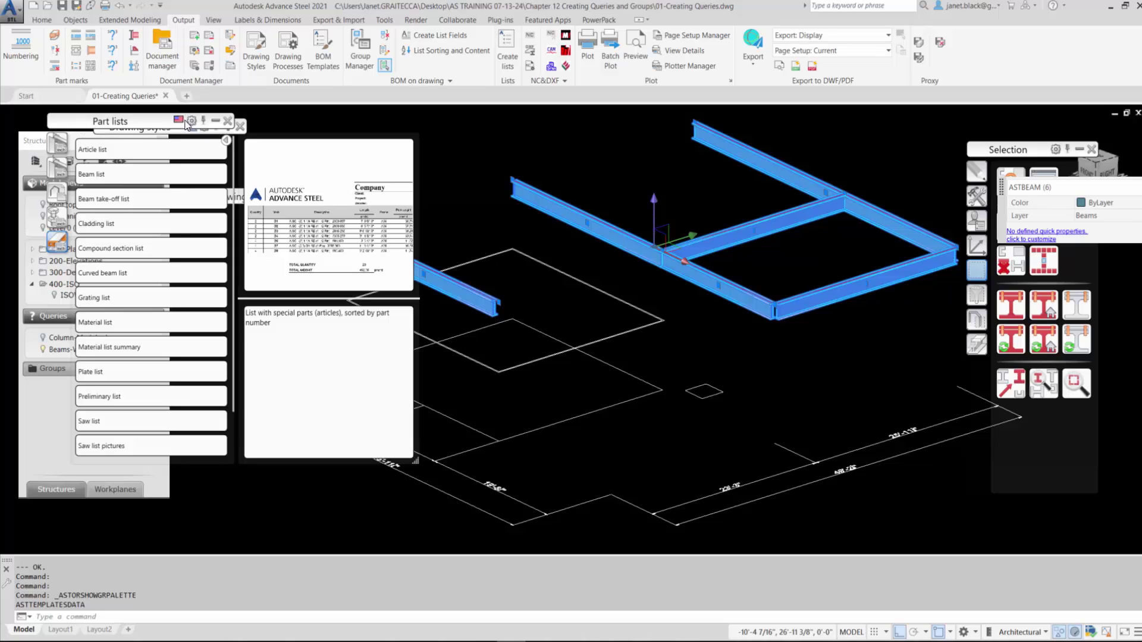
Step: Move the BOM Templates palette and browse the Assembly, Lot(Phase), Drawing, Fastener, then Part lists templates
{"action": "left_click_drag", "start_coordinate": [147, 123], "coordinate": [434, 145]}
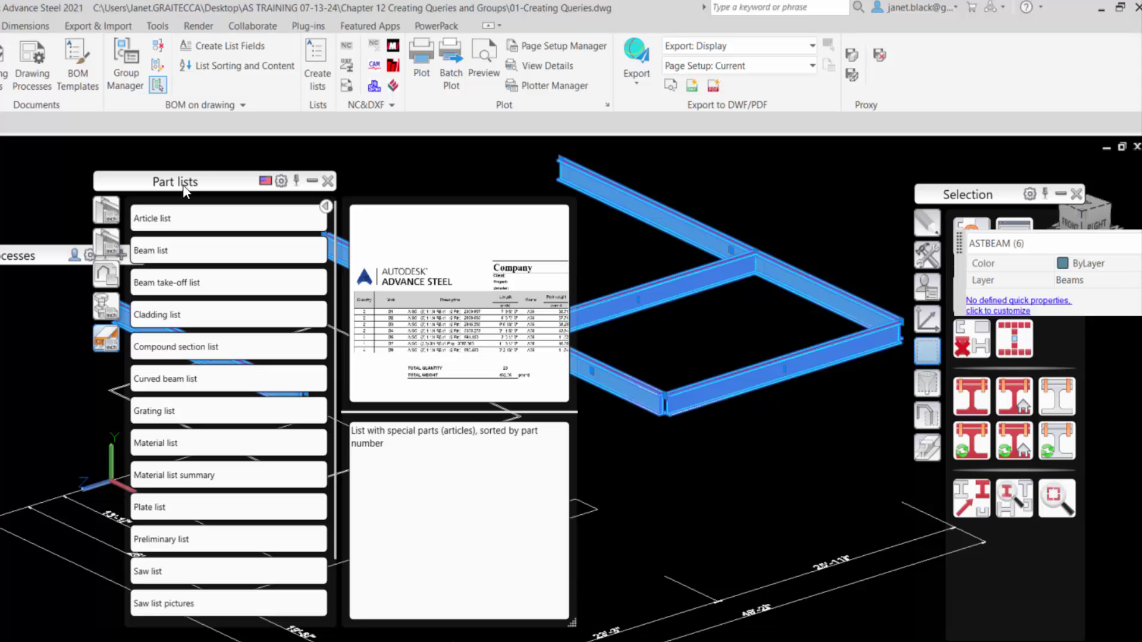
{"action": "left_click", "coordinate": [113, 212]}
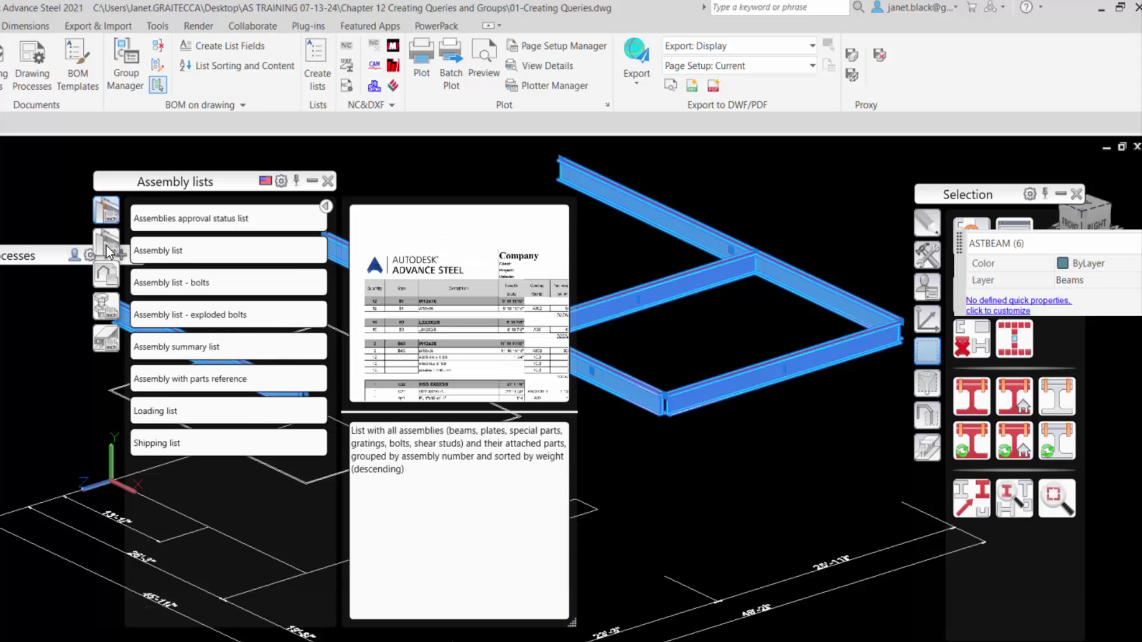
{"action": "left_click", "coordinate": [105, 247]}
{"action": "left_click_drag", "start_coordinate": [178, 188], "coordinate": [303, 191]}
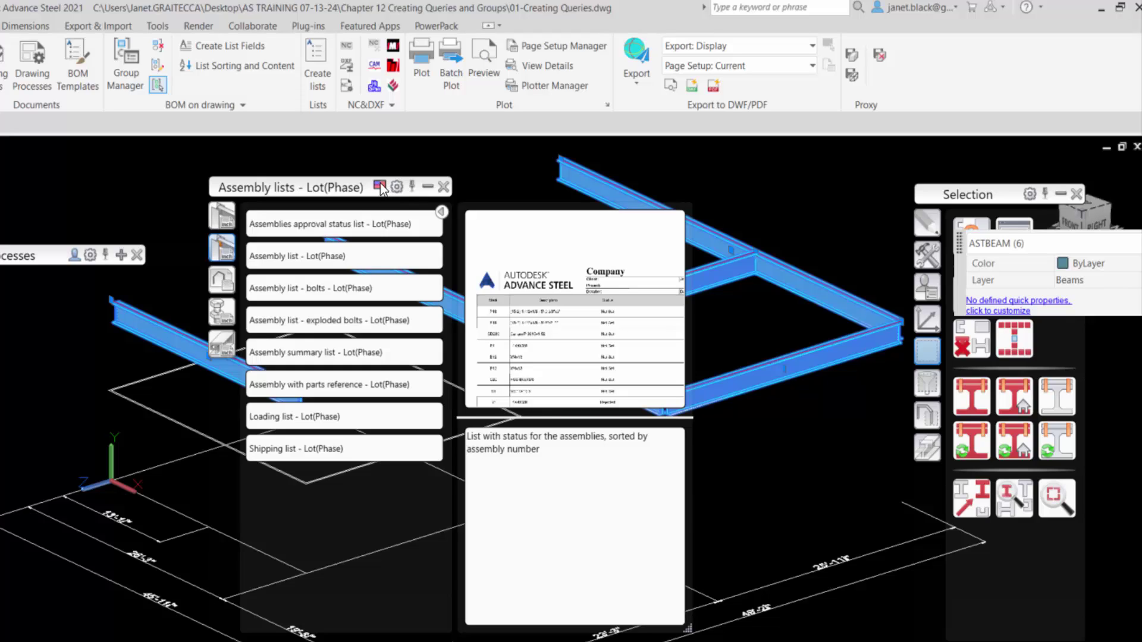
{"action": "left_click", "coordinate": [380, 184]}
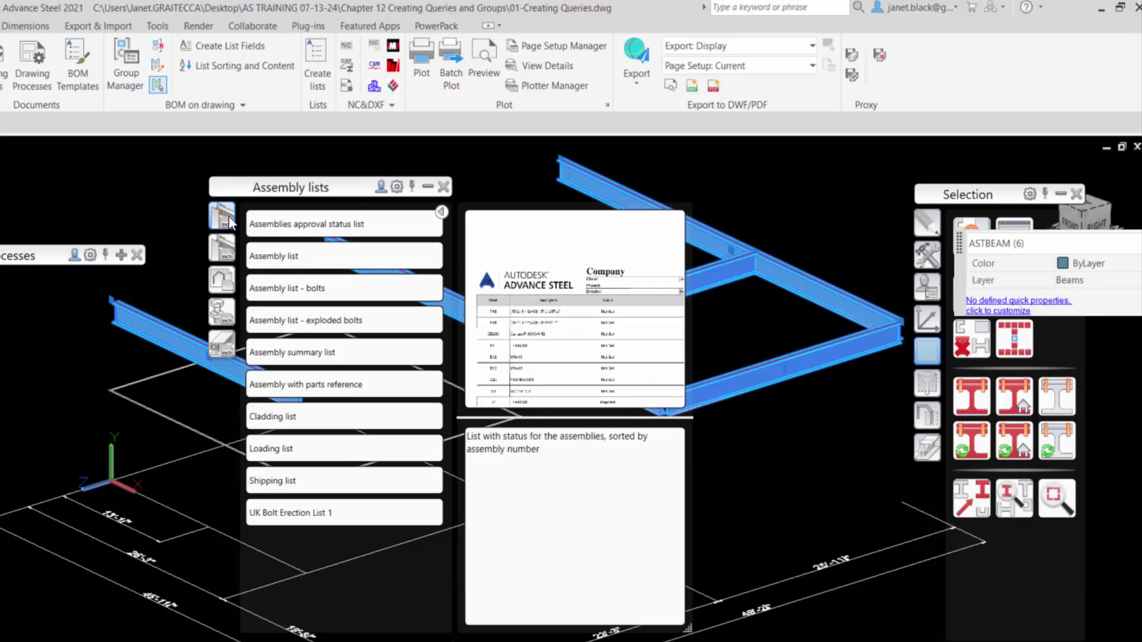
{"action": "left_click", "coordinate": [229, 252]}
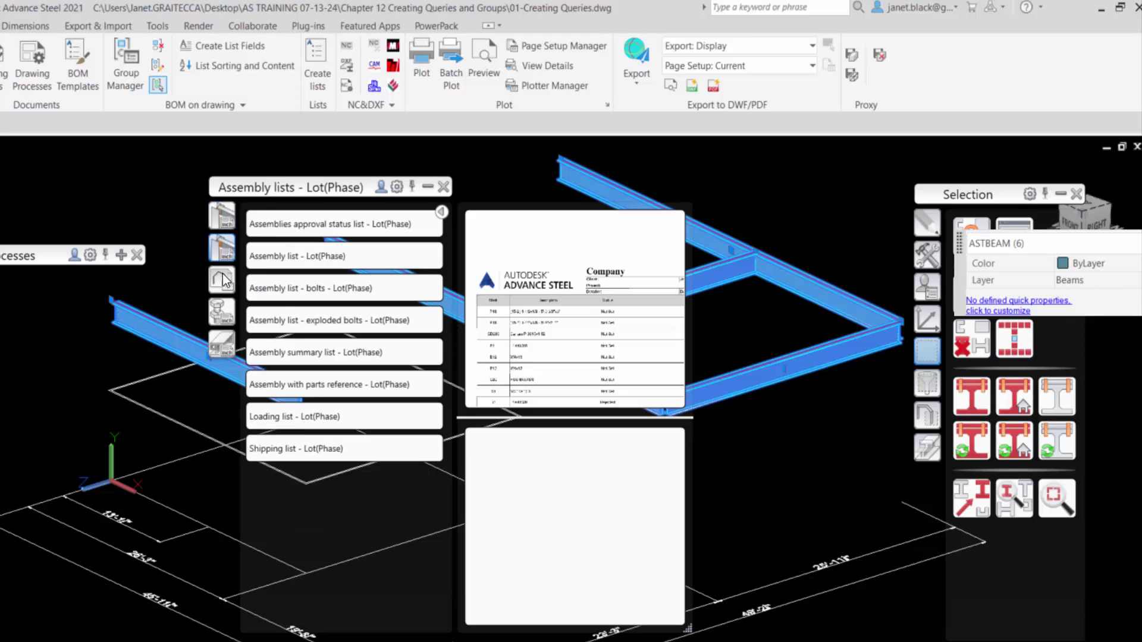
{"action": "left_click", "coordinate": [223, 278]}
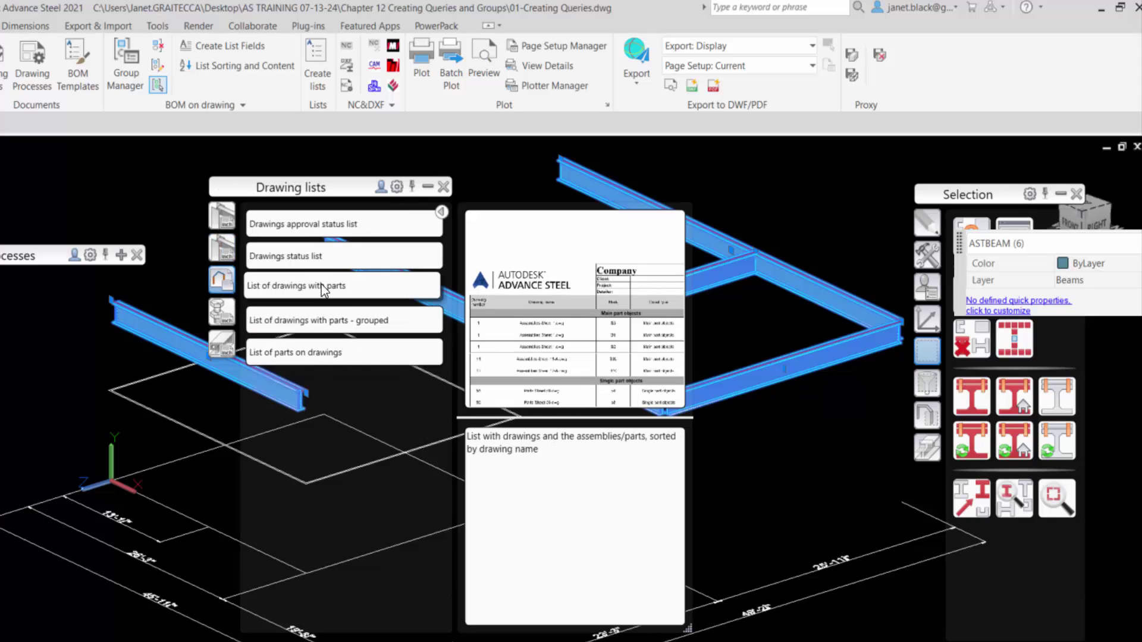
{"action": "left_click", "coordinate": [221, 311]}
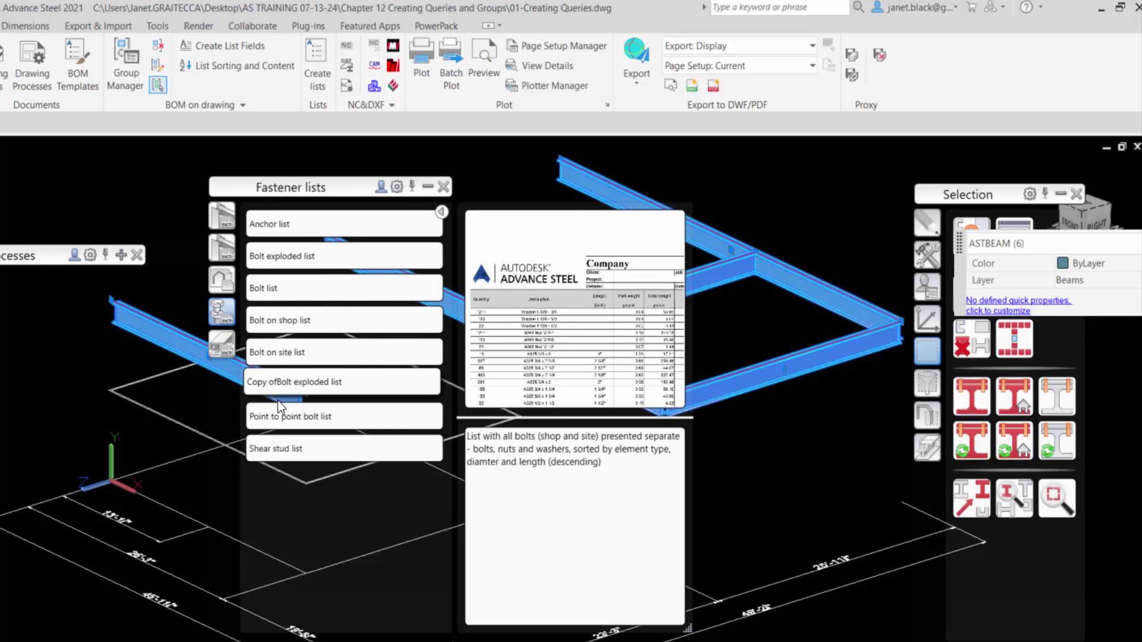
{"action": "left_click", "coordinate": [222, 345]}
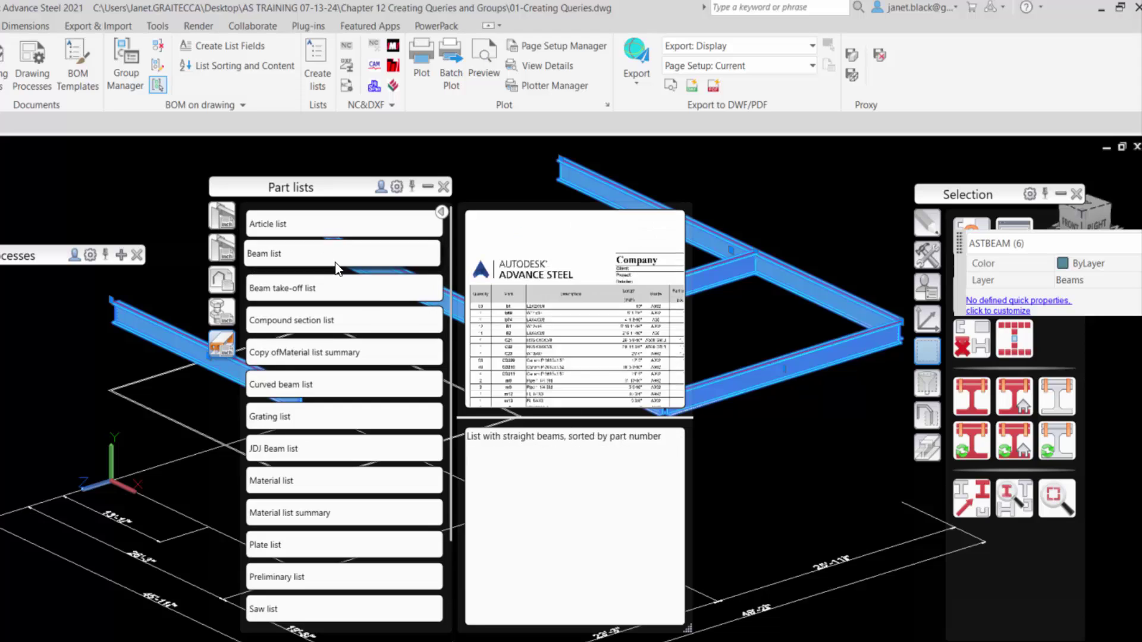
Step: Generate a list from the Beam list template, continuing without identical part detection
{"action": "double_click", "coordinate": [274, 257]}
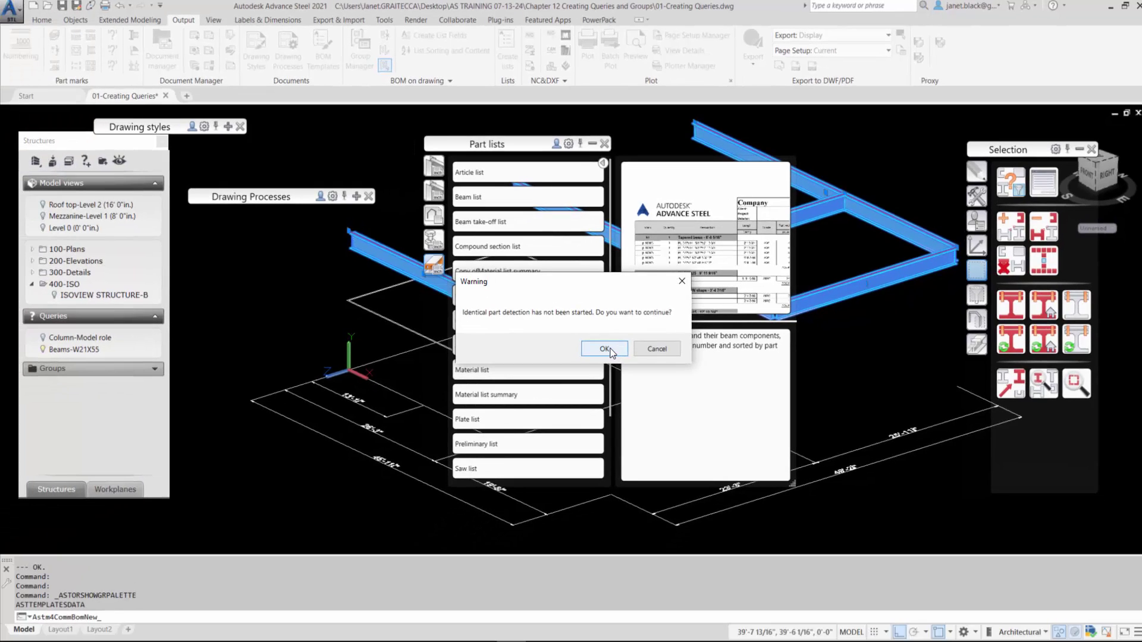
{"action": "left_click", "coordinate": [443, 453]}
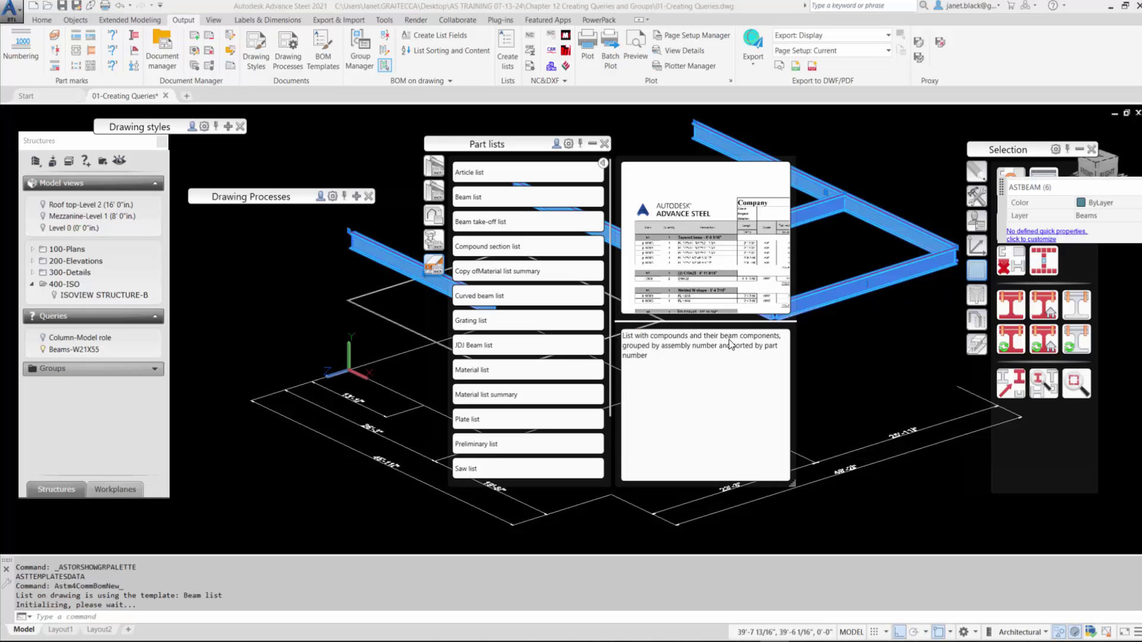
Step: Reposition the Beam list report window and begin saving it, moving the Save As dialog aside
{"action": "left_click_drag", "start_coordinate": [1123, 59], "coordinate": [340, 65]}
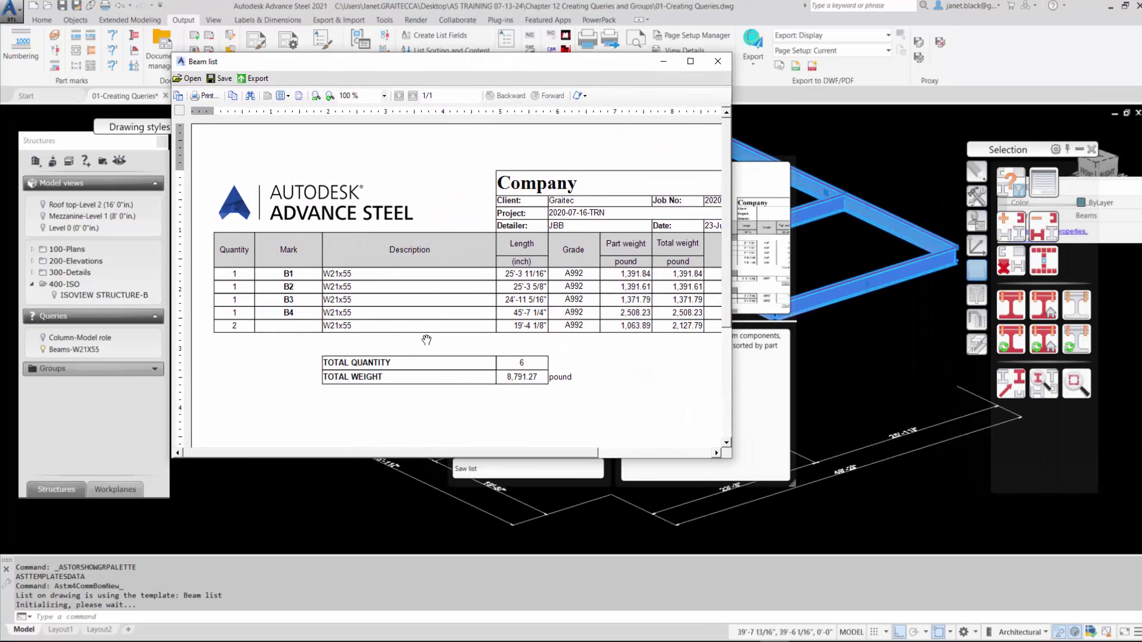
{"action": "left_click_drag", "start_coordinate": [588, 62], "coordinate": [482, 47]}
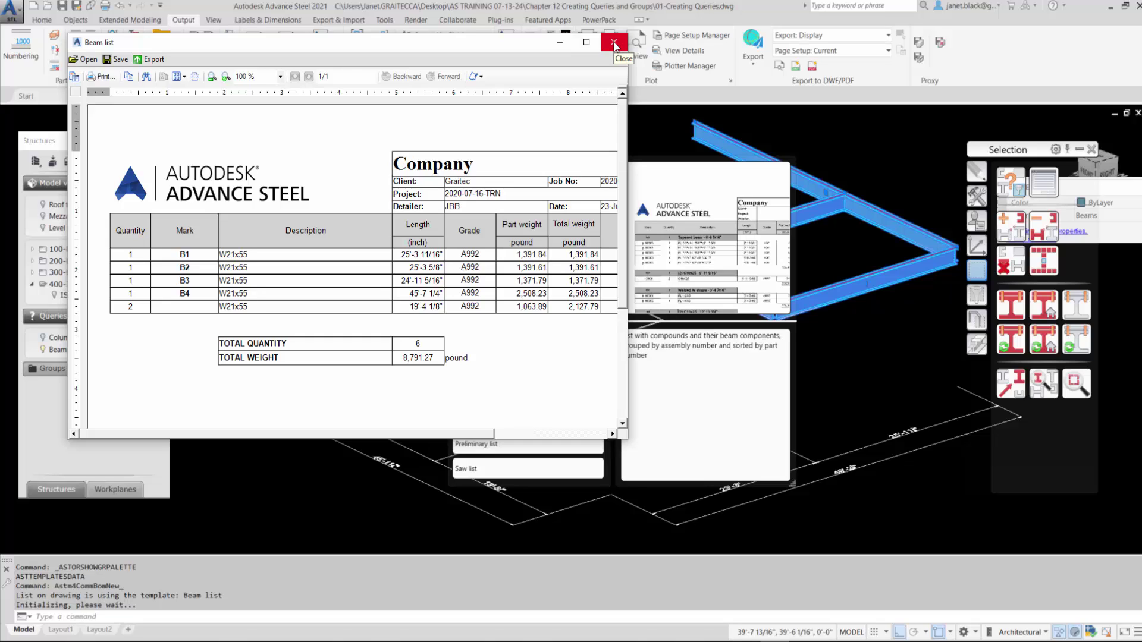
{"action": "left_click", "coordinate": [119, 59]}
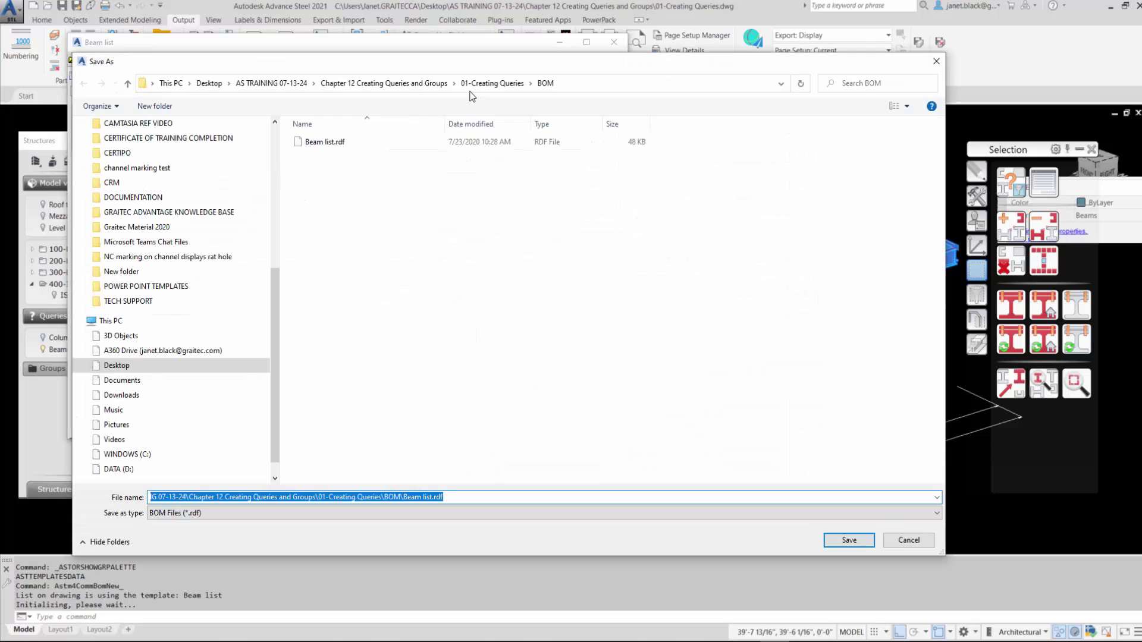
{"action": "left_click_drag", "start_coordinate": [461, 66], "coordinate": [1141, 70]}
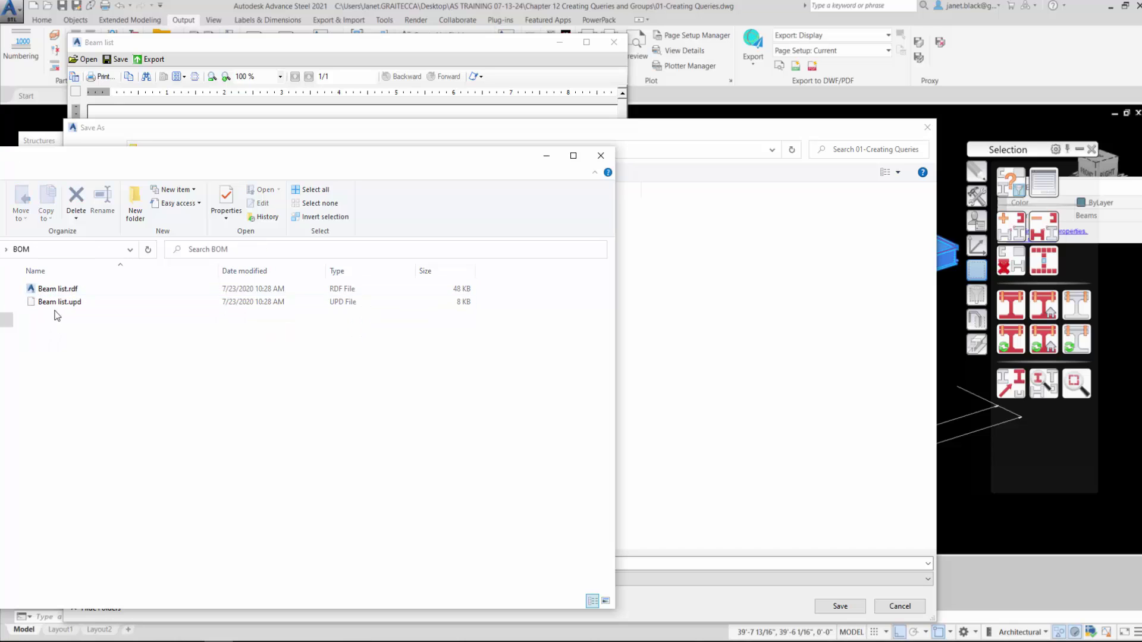
Step: Browse the Databases and Details folders, then open DStV > NC in File Explorer
{"action": "left_click_drag", "start_coordinate": [86, 162], "coordinate": [197, 176]}
{"action": "left_click", "coordinate": [24, 263]}
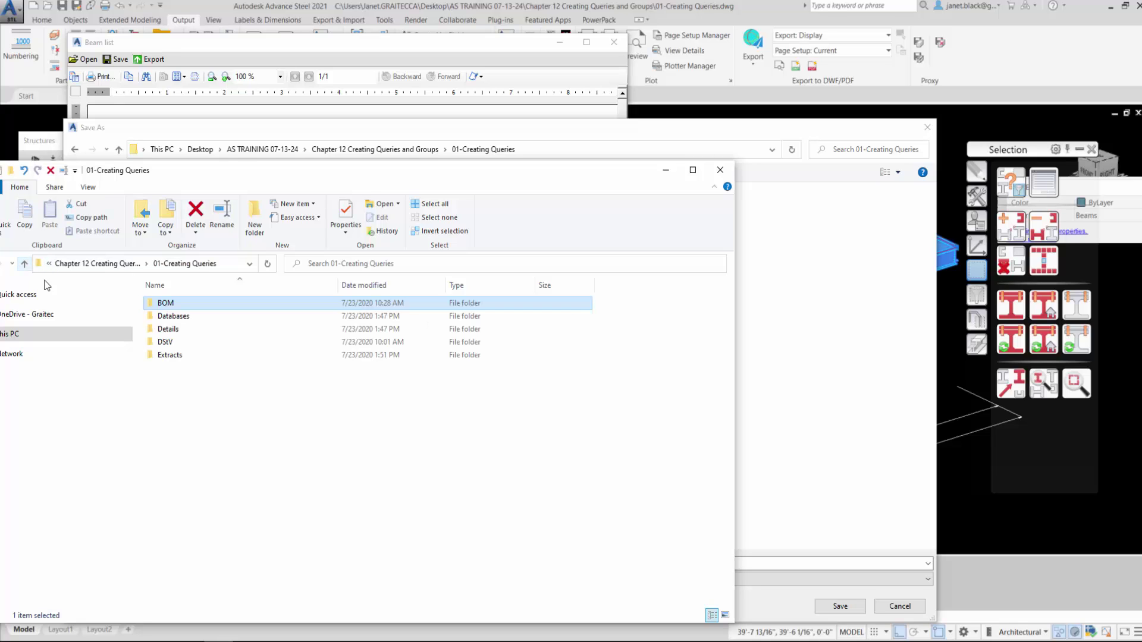
{"action": "double_click", "coordinate": [160, 319]}
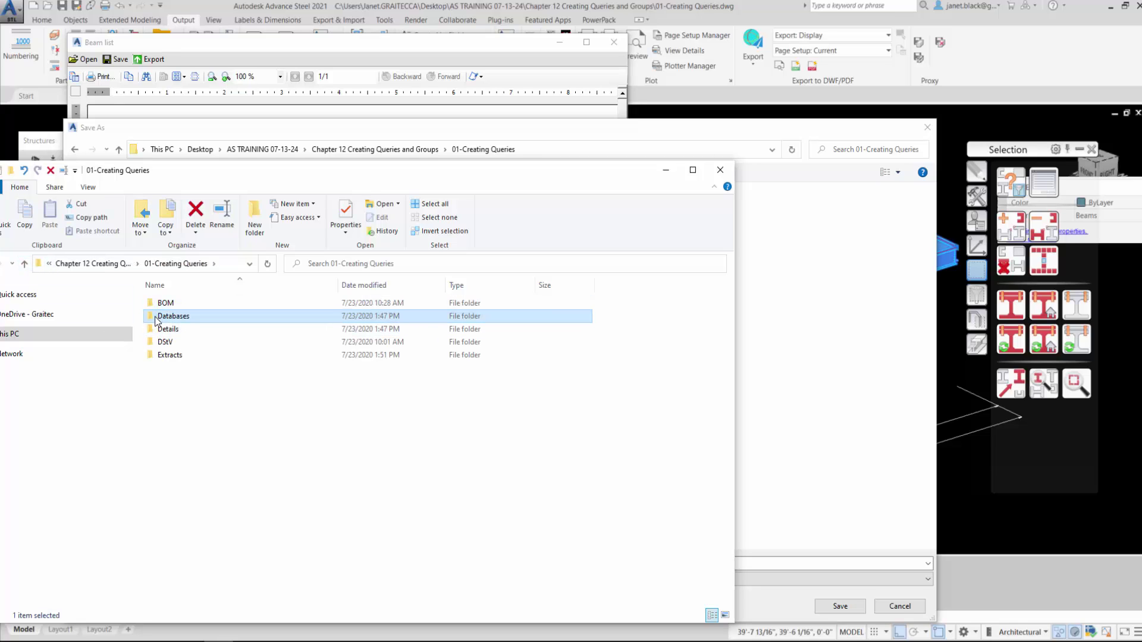
{"action": "left_click", "coordinate": [25, 263]}
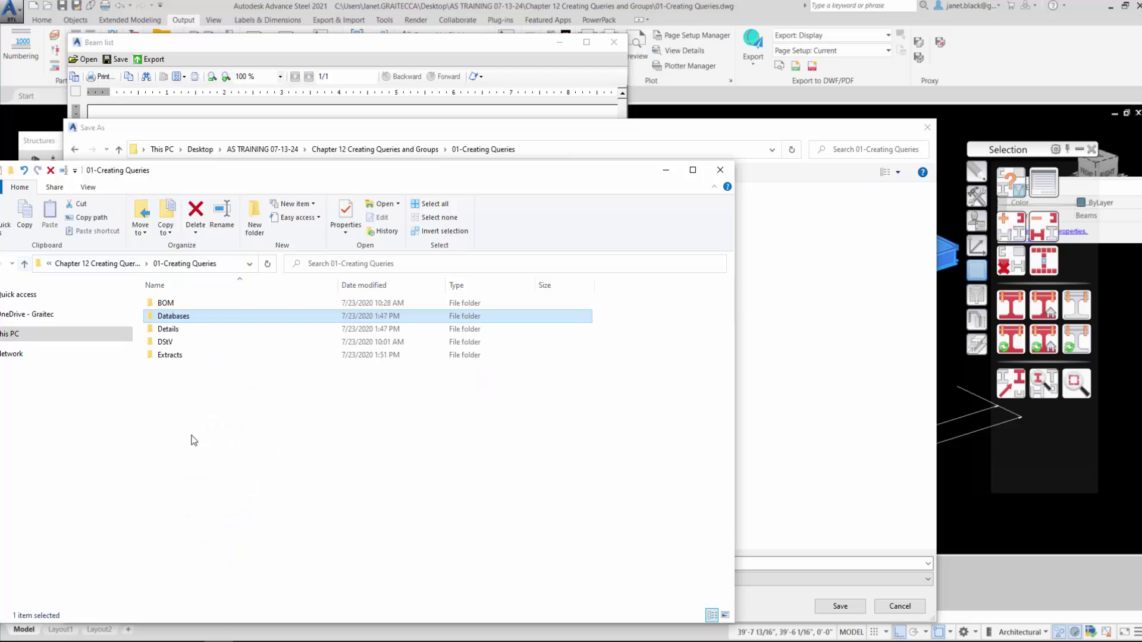
{"action": "left_click", "coordinate": [150, 334]}
{"action": "double_click", "coordinate": [150, 331]}
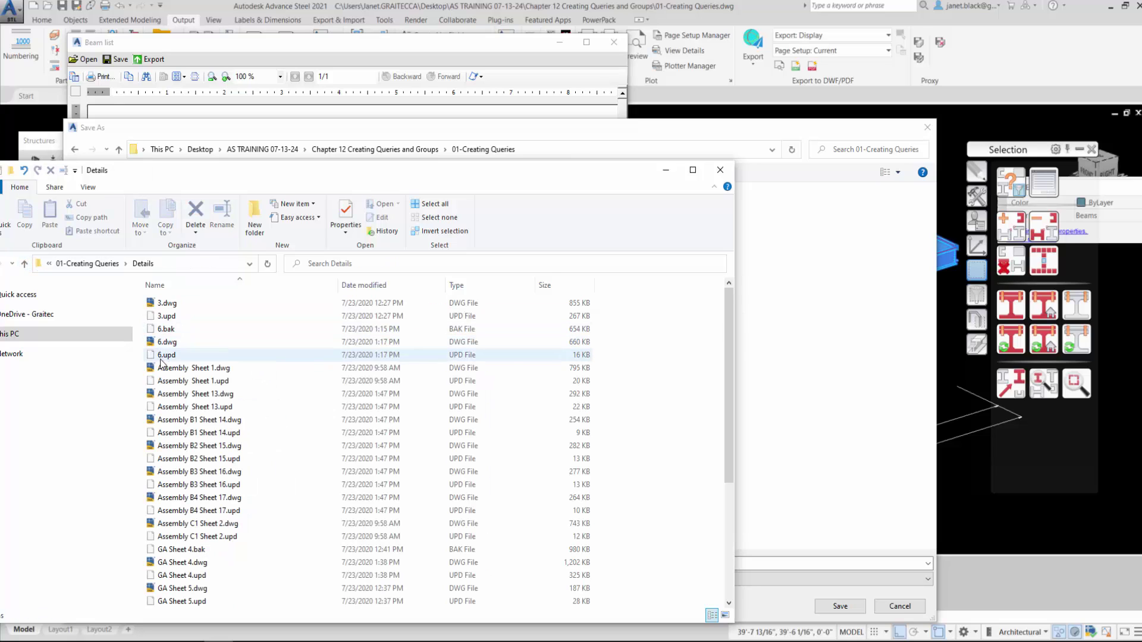
{"action": "left_click", "coordinate": [25, 265]}
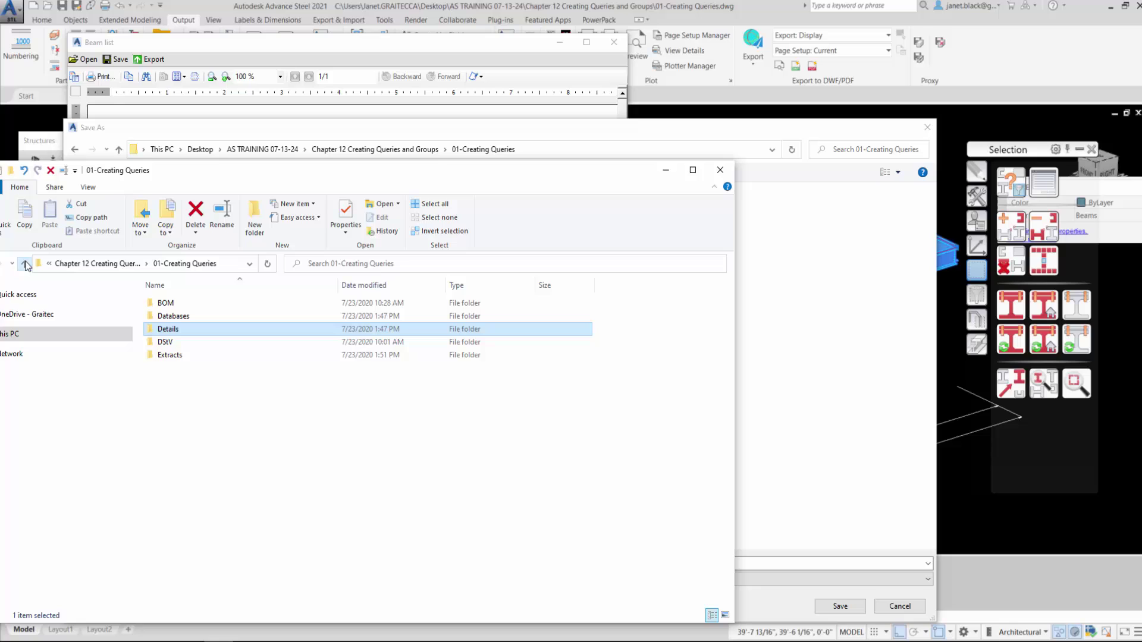
{"action": "left_click", "coordinate": [164, 344]}
{"action": "double_click", "coordinate": [154, 343]}
{"action": "double_click", "coordinate": [152, 304]}
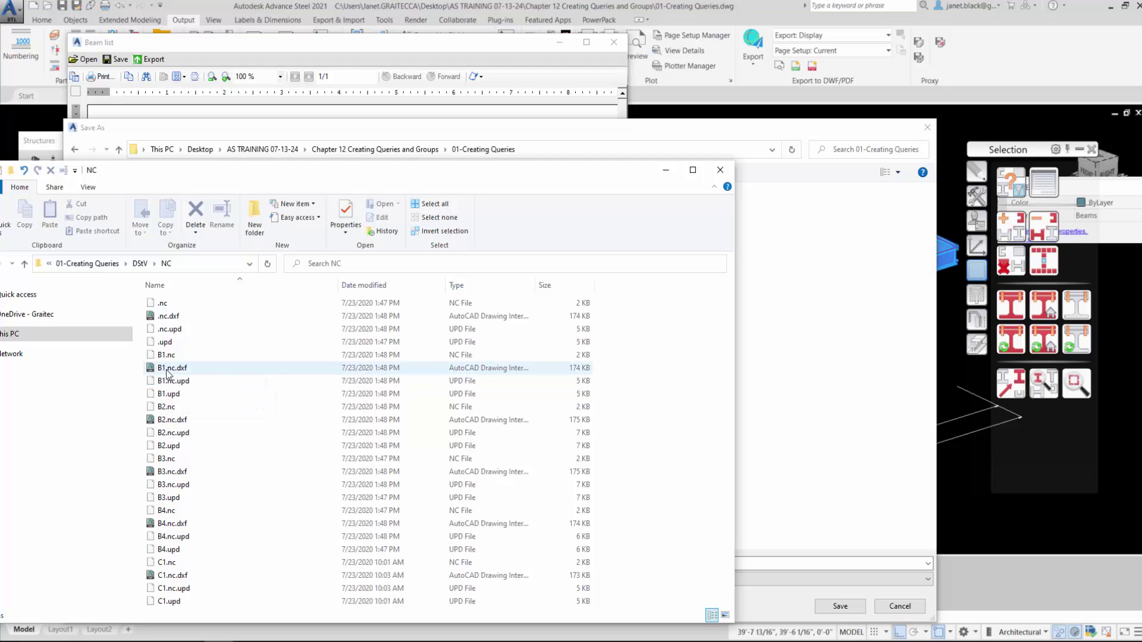
Step: Try opening B1.nc.dxf, dismiss the program chooser, and reposition the NC folder window
{"action": "right_click", "coordinate": [167, 371]}
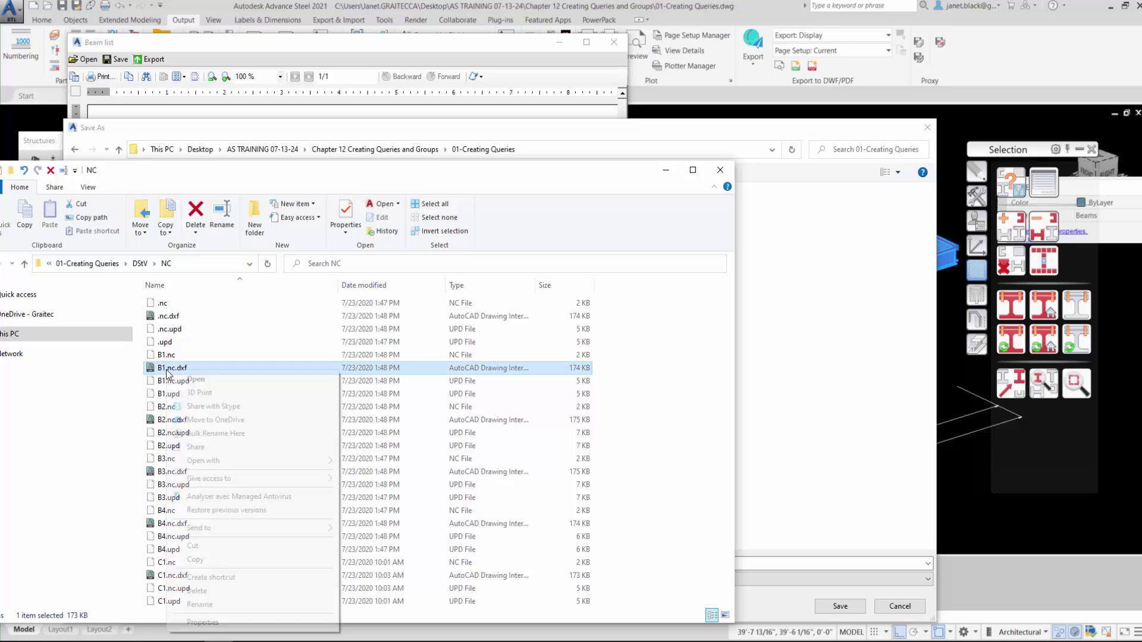
{"action": "left_click", "coordinate": [196, 381]}
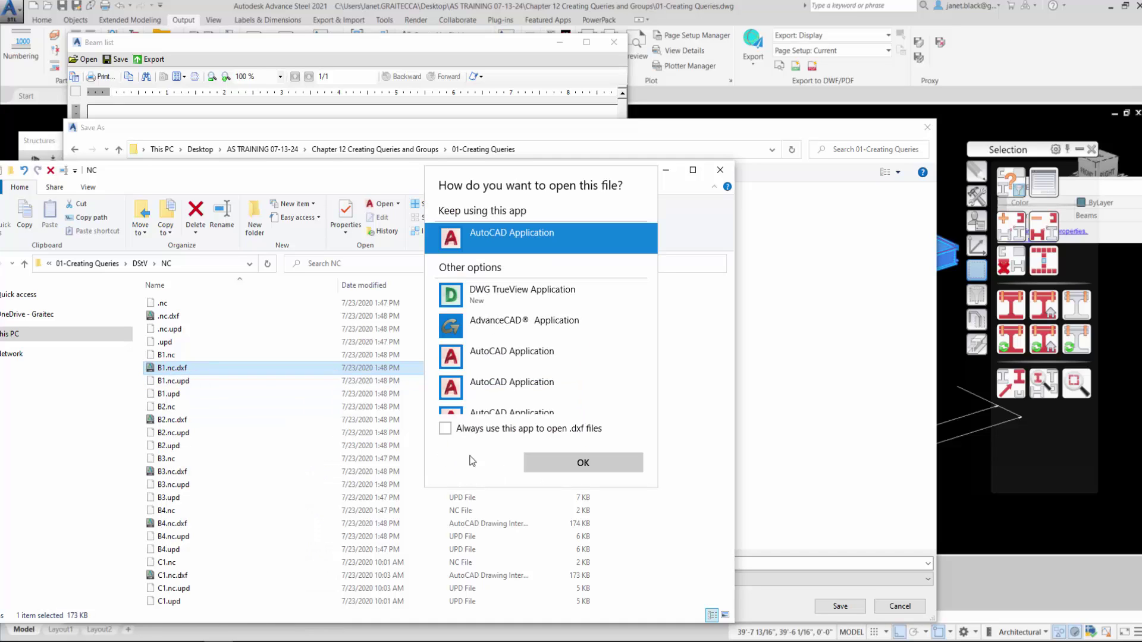
{"action": "double_click", "coordinate": [637, 369]}
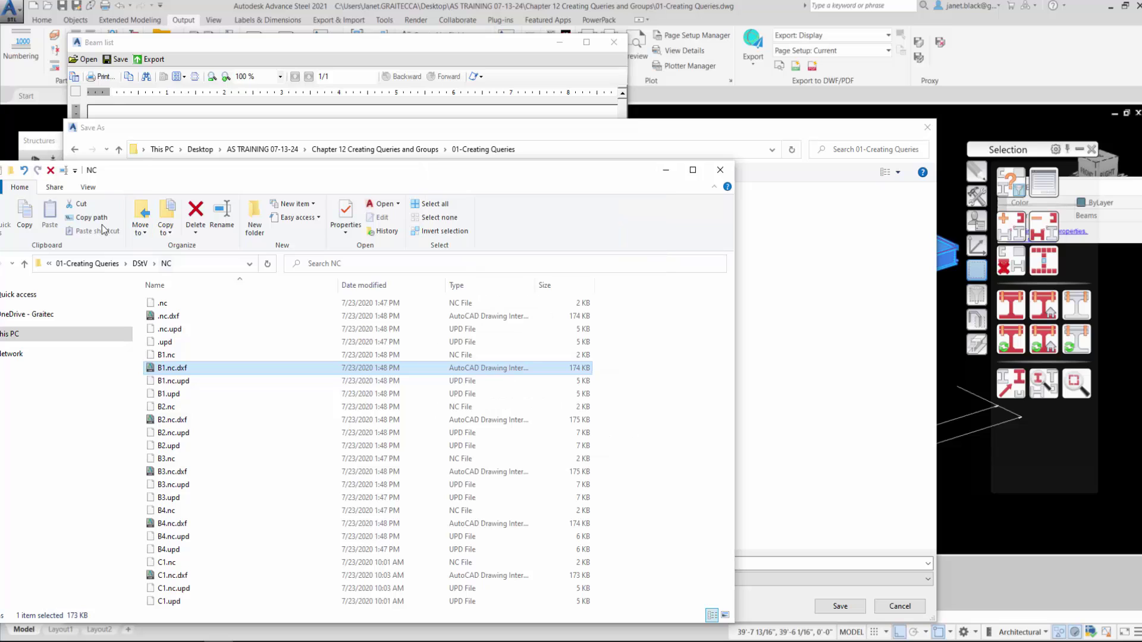
{"action": "left_click_drag", "start_coordinate": [154, 176], "coordinate": [192, 175]}
Step: Go back to the Extracts folder, check the Beams-W21x55 XML extract, and close Explorer
{"action": "left_click", "coordinate": [24, 265]}
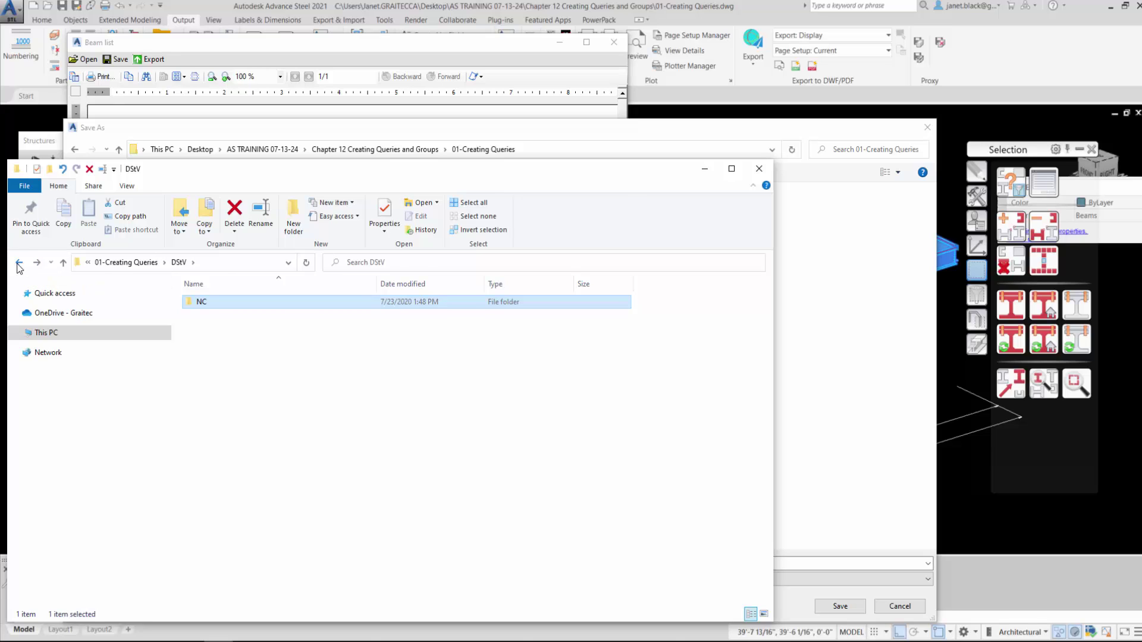
{"action": "left_click", "coordinate": [19, 264]}
{"action": "double_click", "coordinate": [194, 356]}
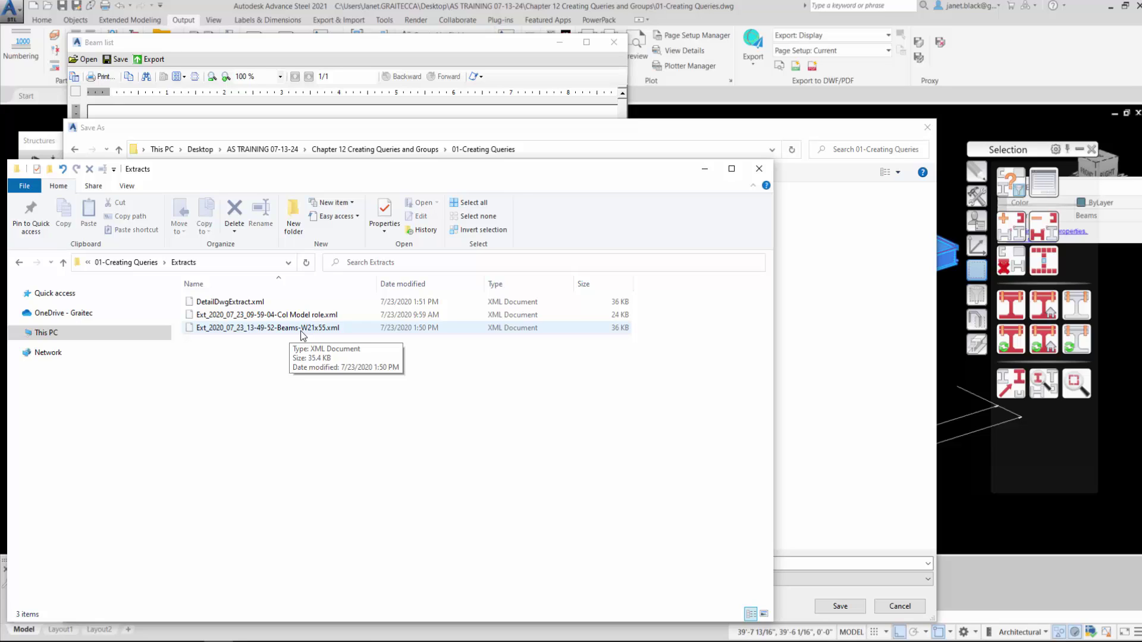
{"action": "right_click", "coordinate": [301, 331]}
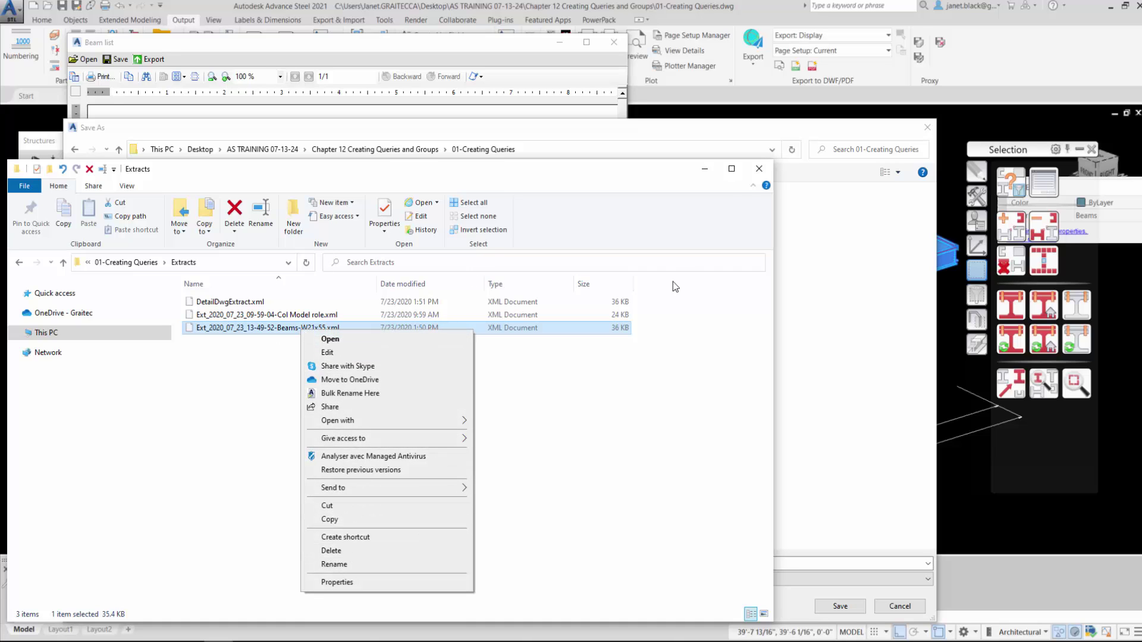
{"action": "left_click", "coordinate": [770, 173]}
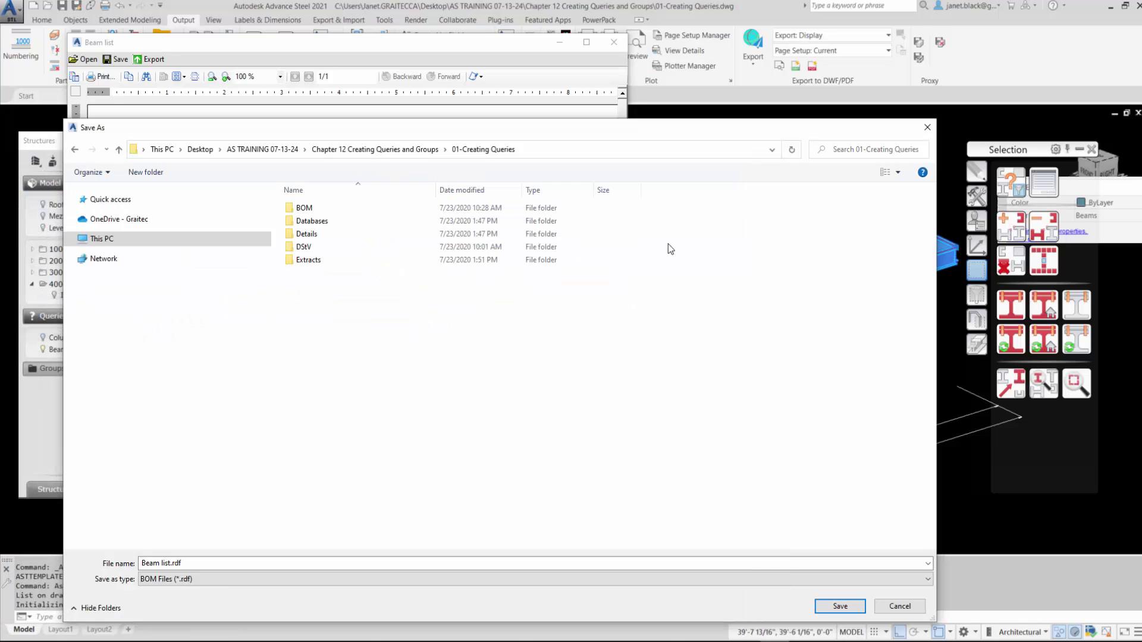
Step: Save the maximized Beam list report in BOM as 'Beam list.rdfBeam -W21x55.rdf' without replacing the original
{"action": "left_click", "coordinate": [922, 133]}
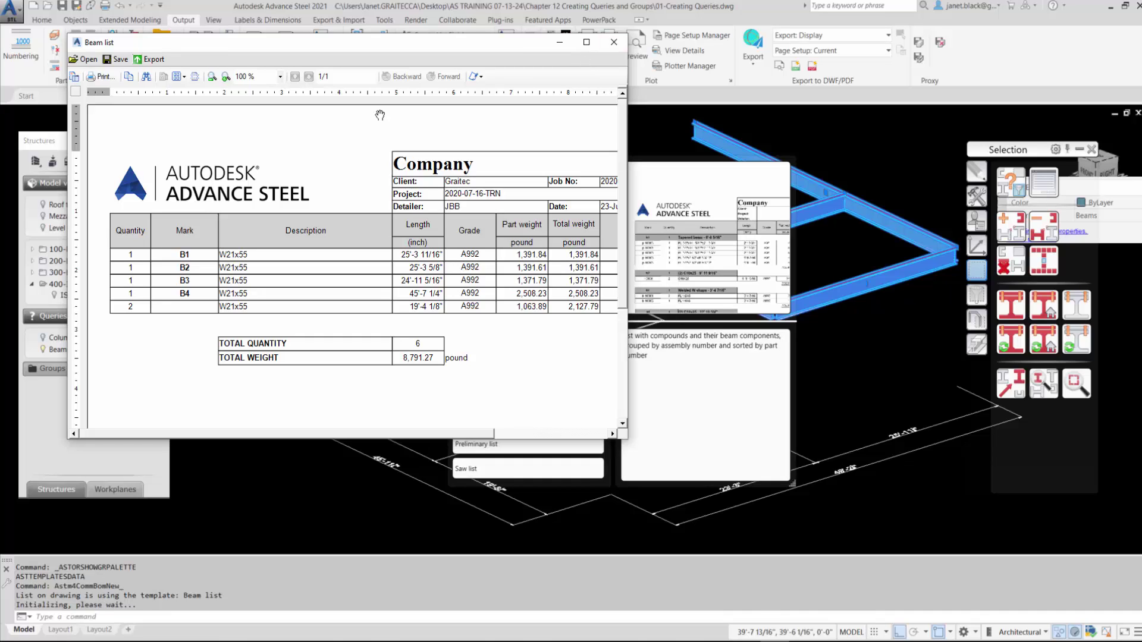
{"action": "left_click", "coordinate": [586, 41]}
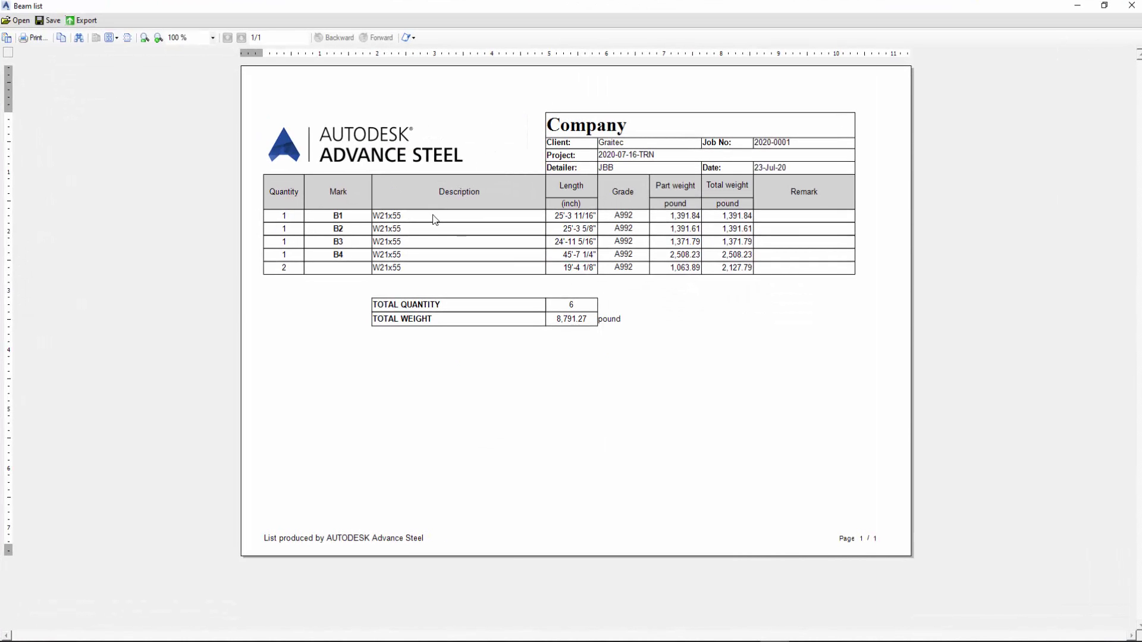
{"action": "left_click", "coordinate": [51, 21]}
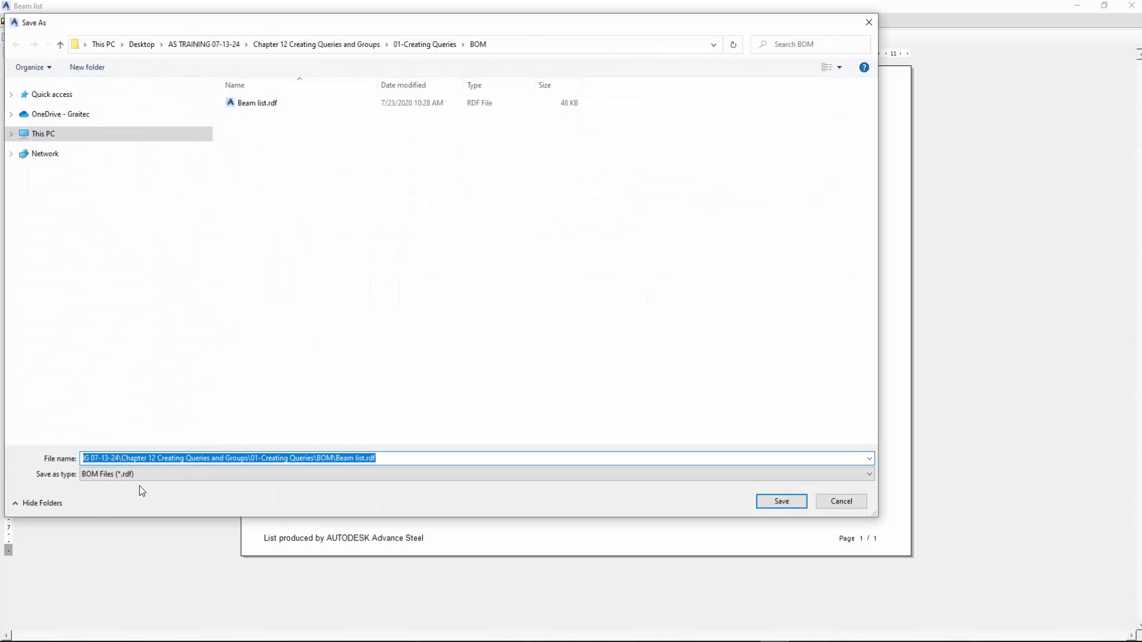
{"action": "left_click", "coordinate": [786, 501]}
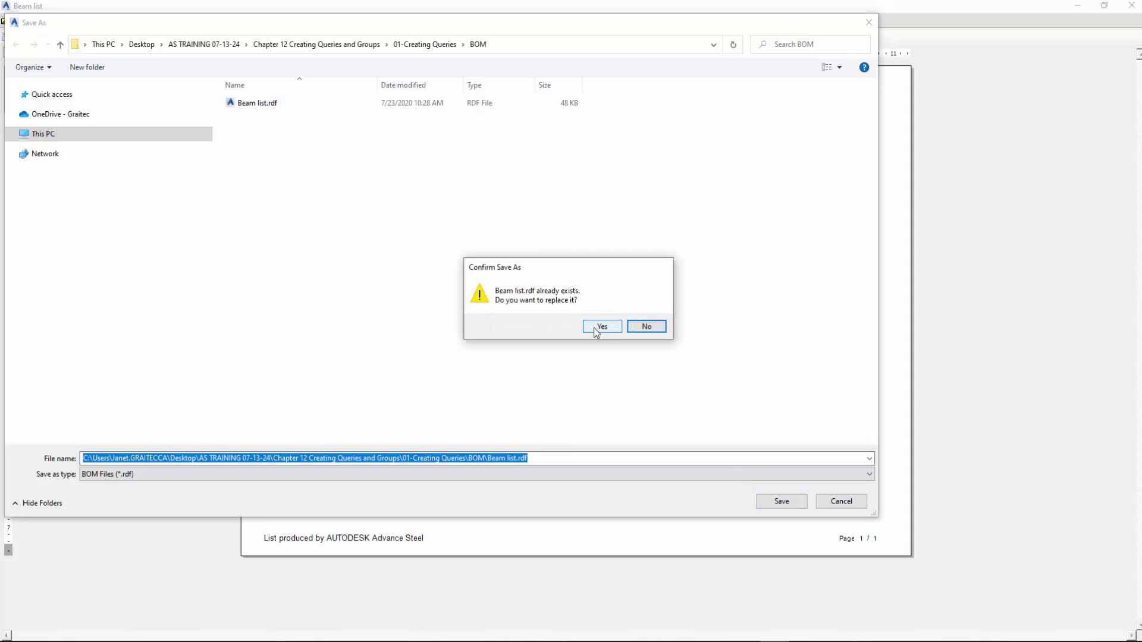
{"action": "left_click", "coordinate": [662, 329]}
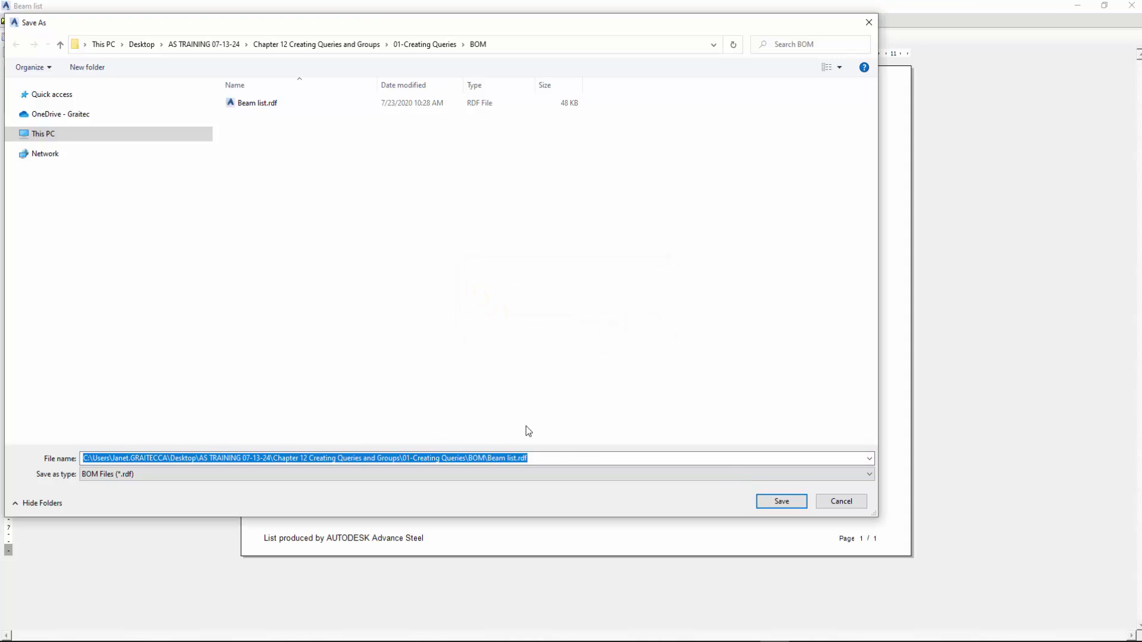
{"action": "left_click", "coordinate": [551, 463]}
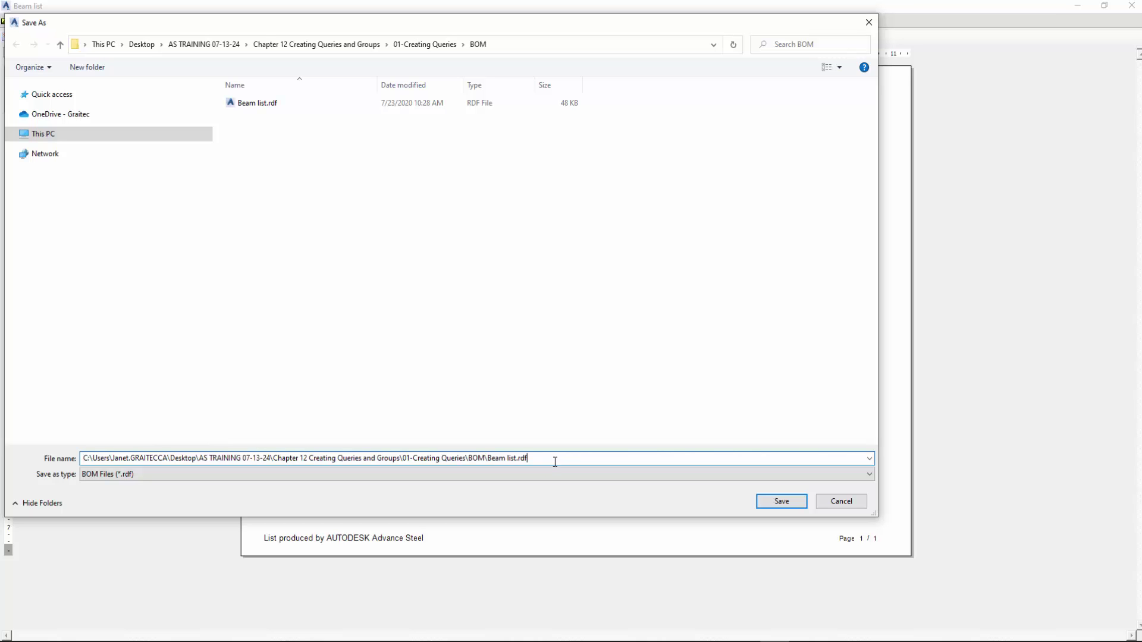
{"action": "type", "text": "Beam"}
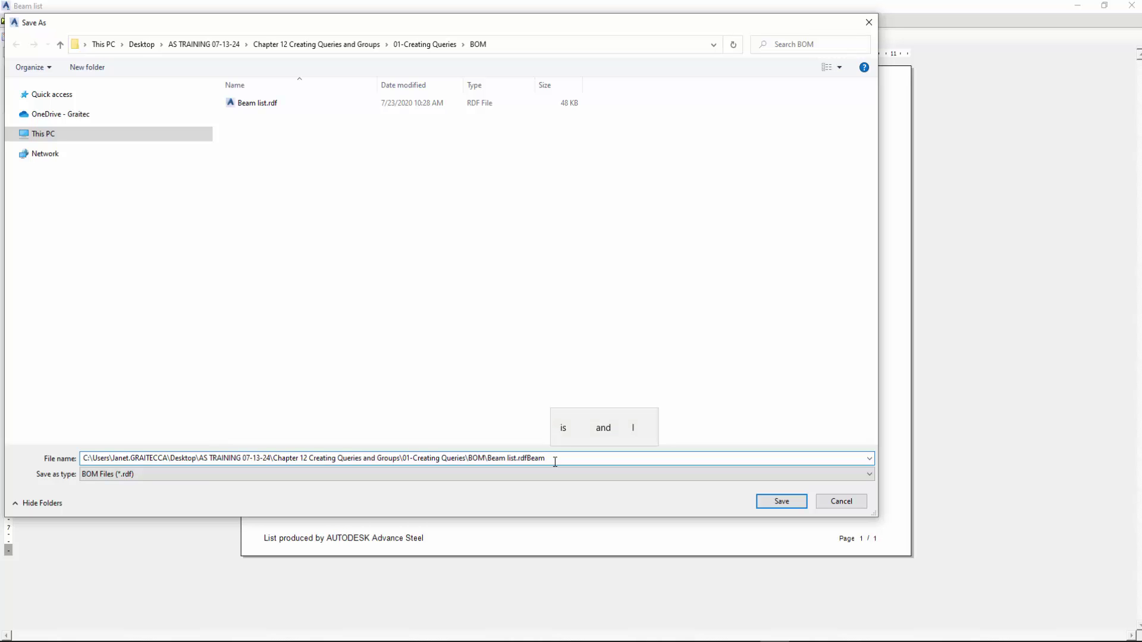
{"action": "type", "text": " -W21x55"}
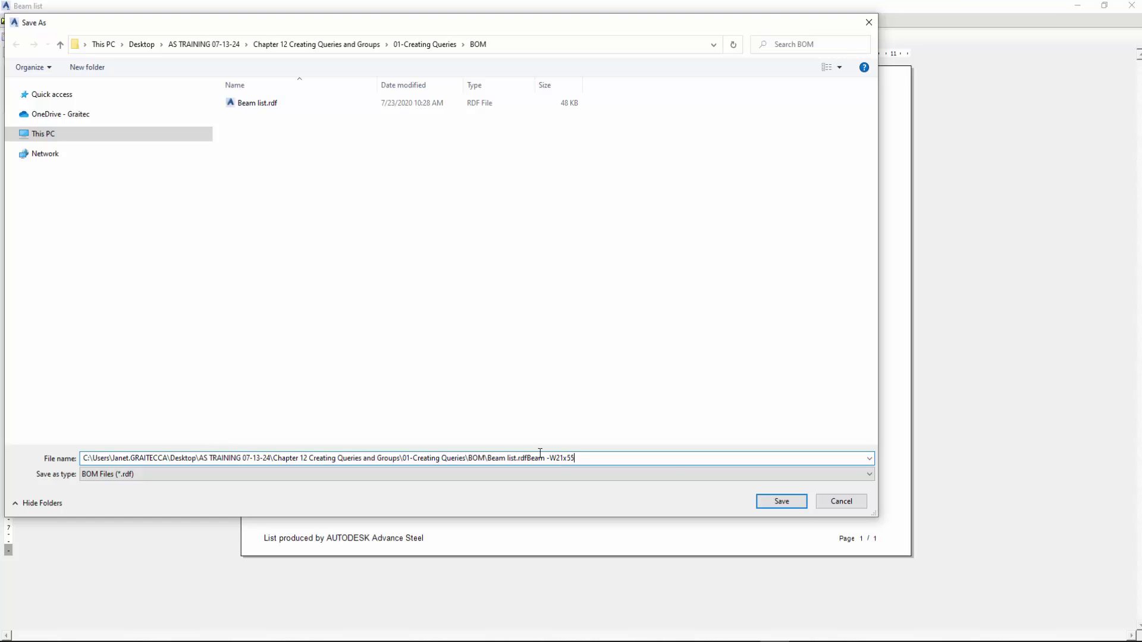
{"action": "left_click", "coordinate": [794, 504]}
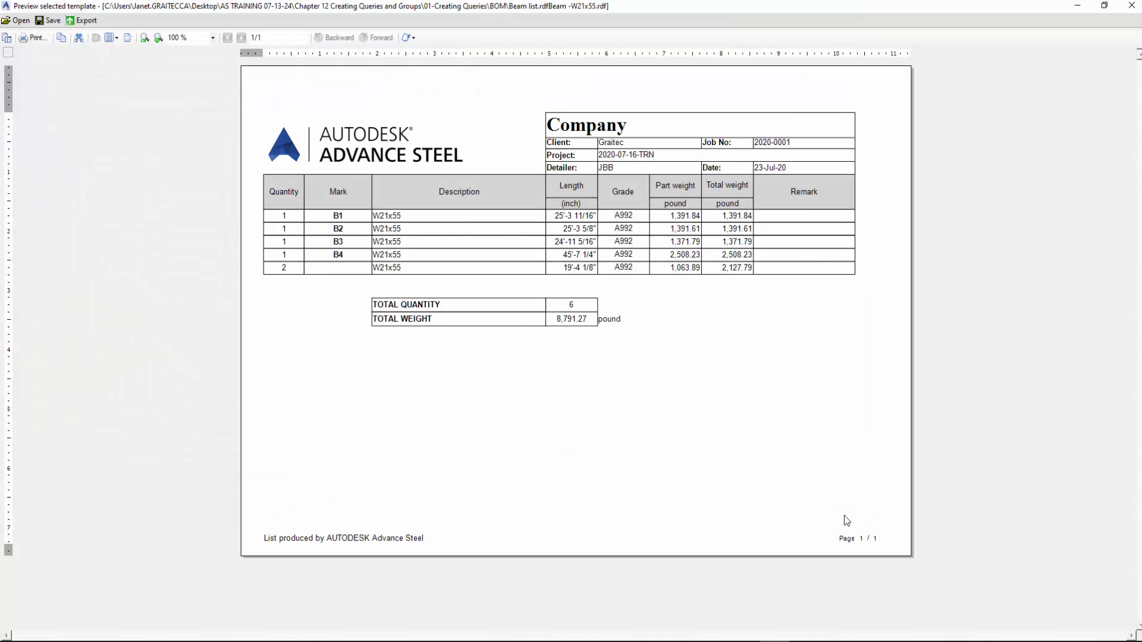